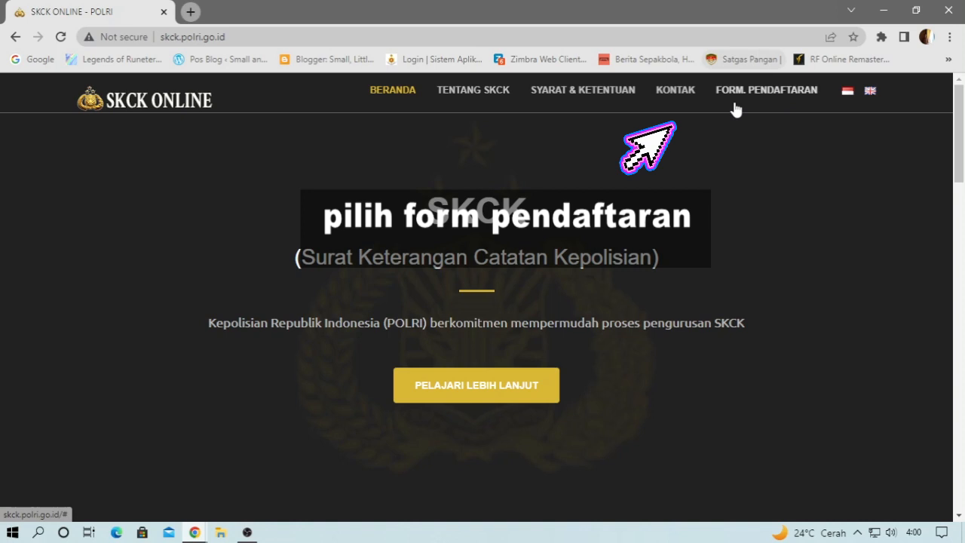
- Open the SKCK online registration form
left_click(779, 109)
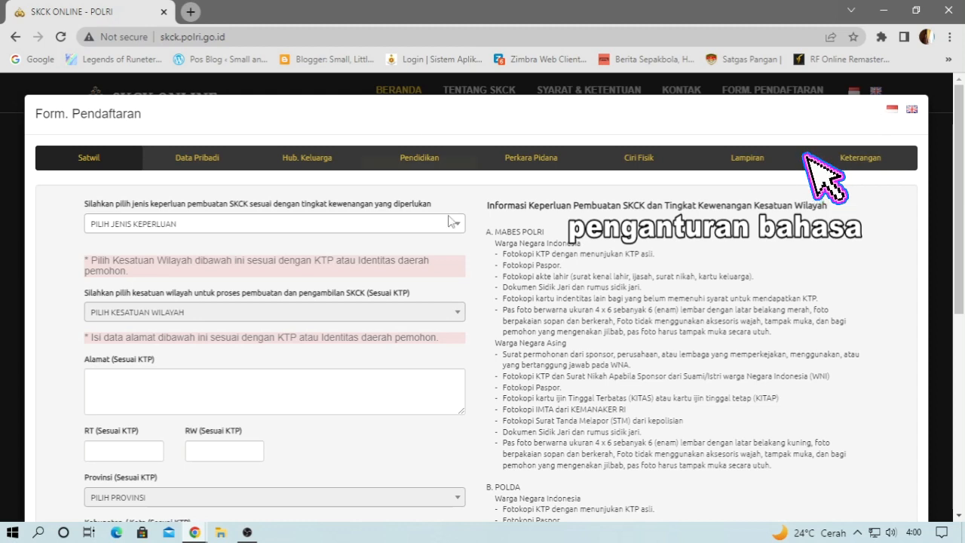
scroll(553, 254, "down", 1)
scroll(377, 200, "up", 1)
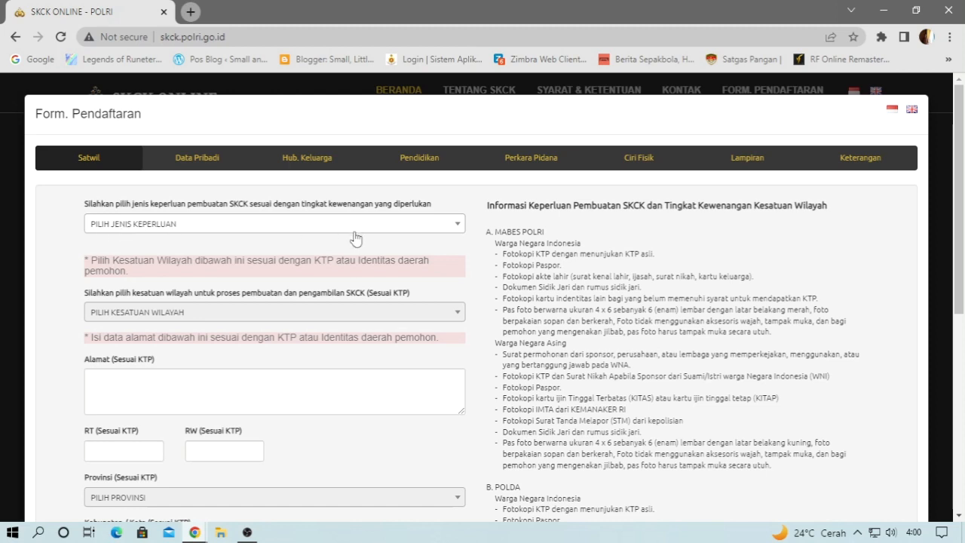
- Browse the available SKCK purposes and read the document requirements for each police authority level
left_click(329, 225)
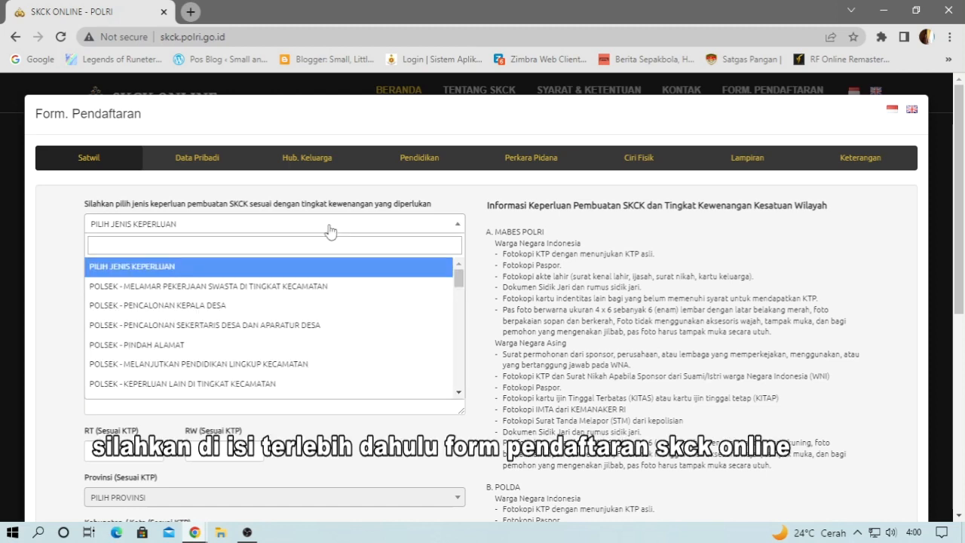
scroll(341, 314, "down", 5)
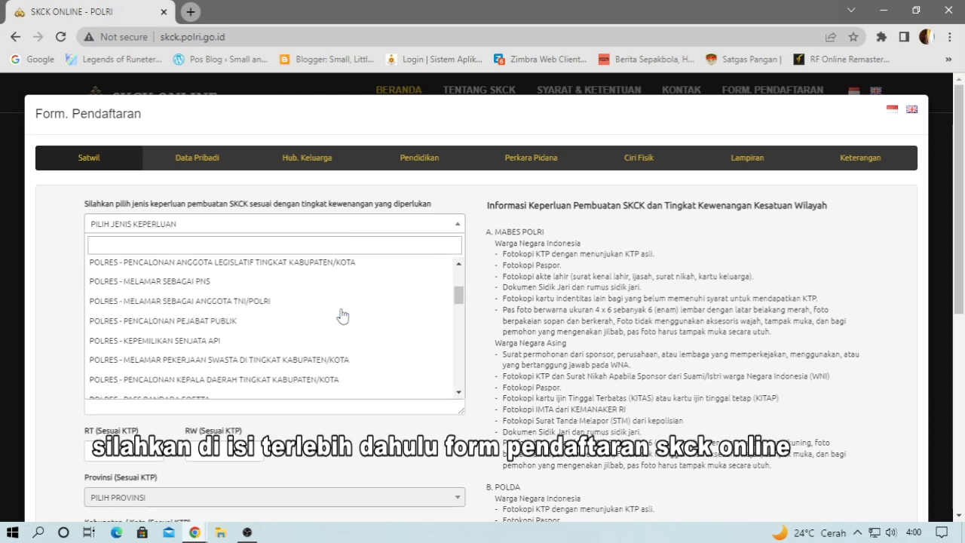
scroll(341, 314, "down", 3)
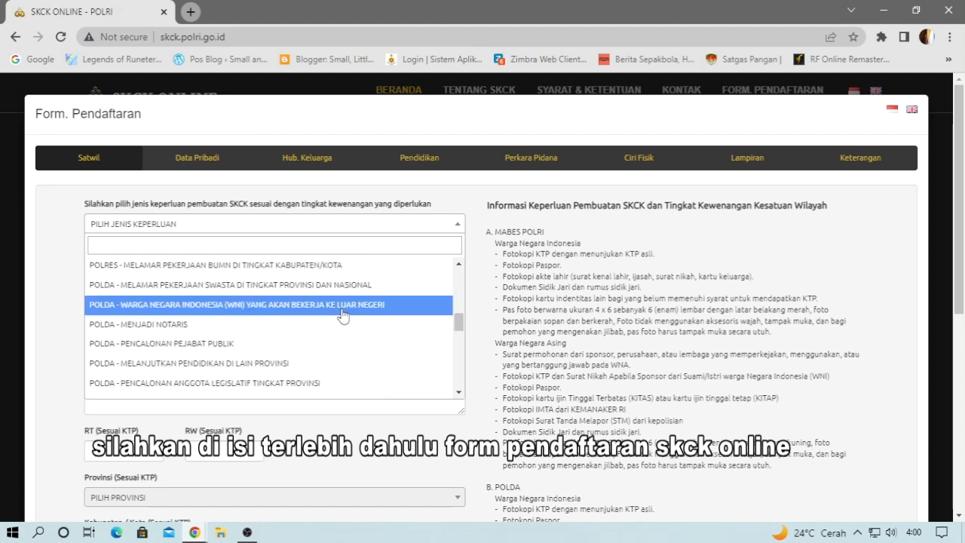
left_click(426, 204)
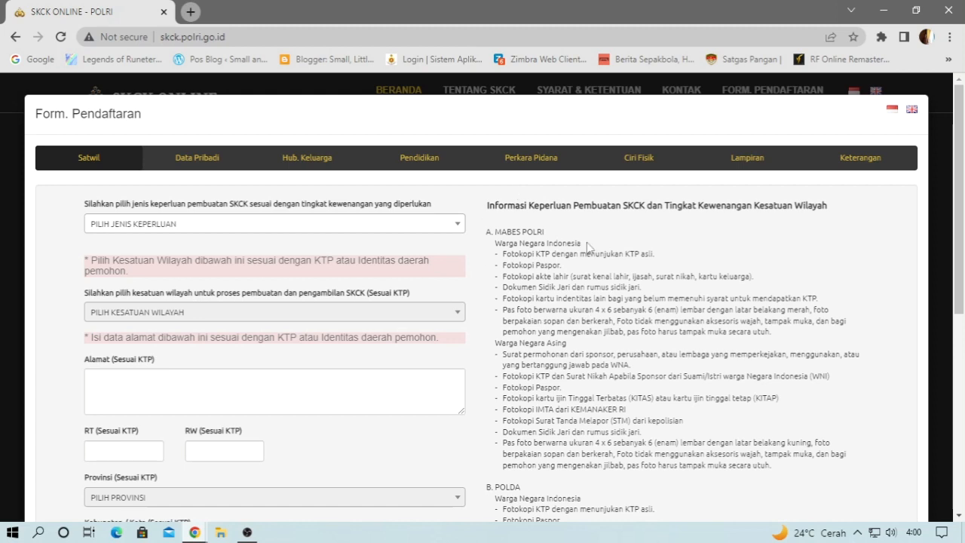
scroll(588, 244, "down", 1)
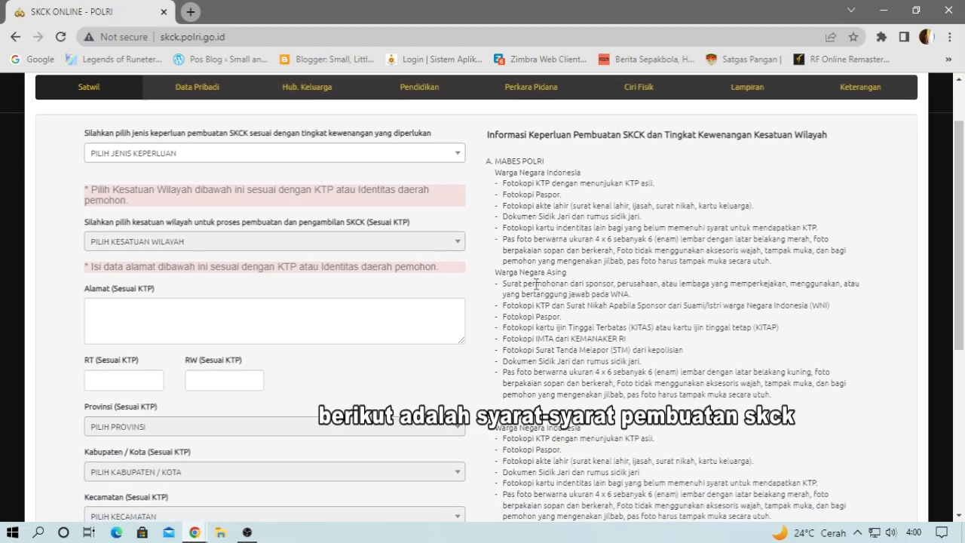
scroll(531, 269, "down", 2)
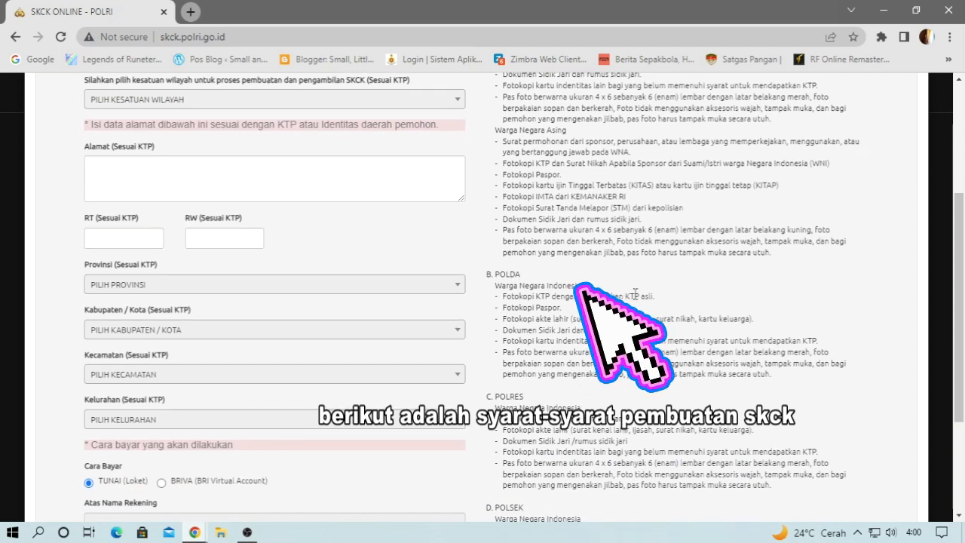
scroll(620, 292, "down", 2)
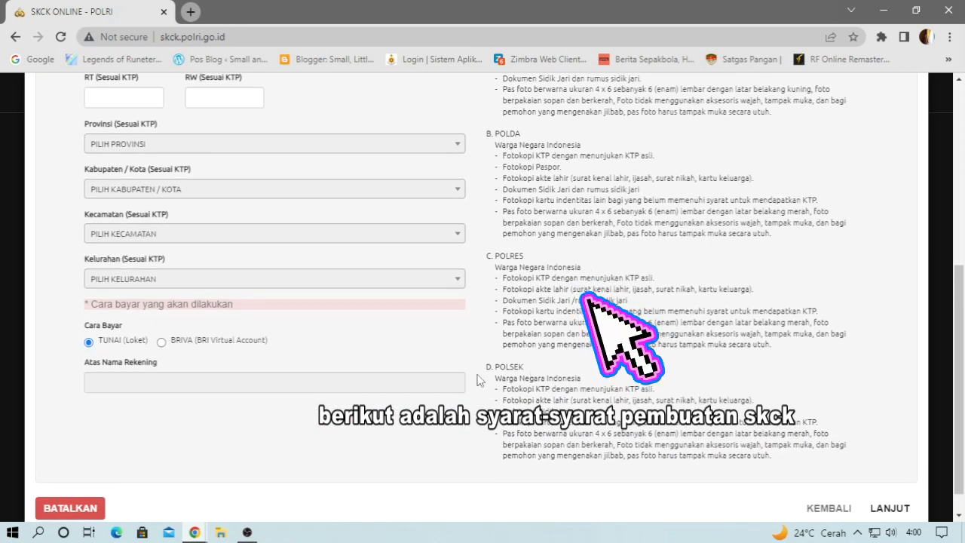
scroll(536, 375, "up", 4)
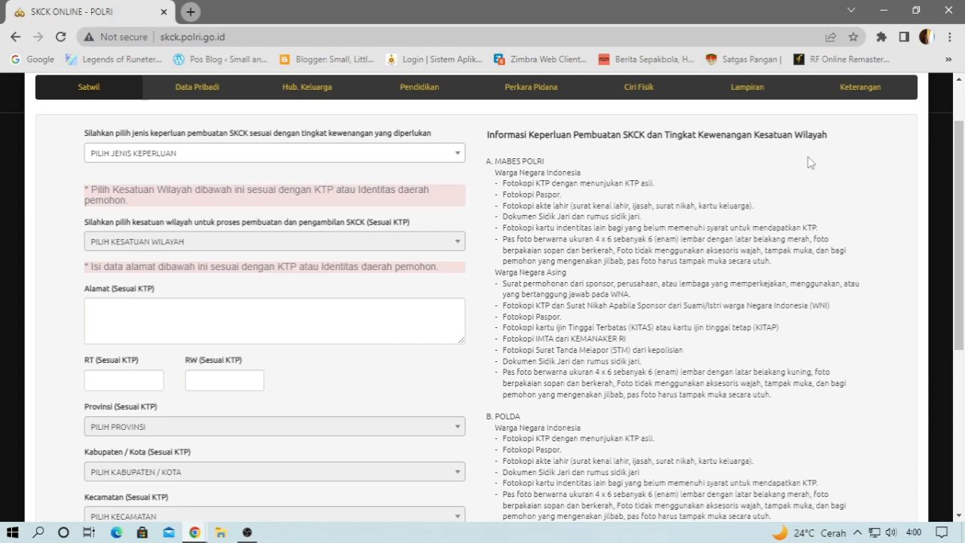
- Choose POLRES - MELAMAR SEBAGAI PNS as the purpose of the SKCK
left_click(166, 155)
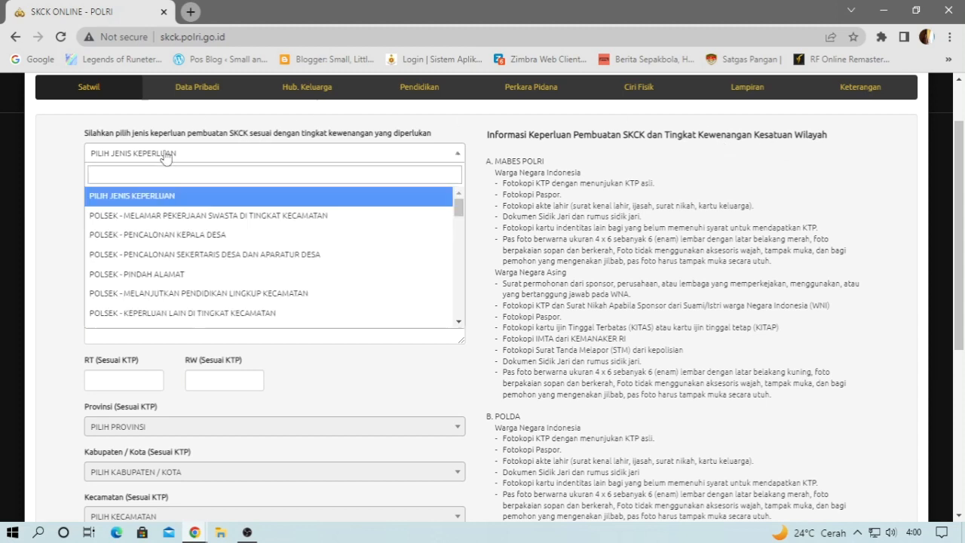
scroll(215, 282, "down", 5)
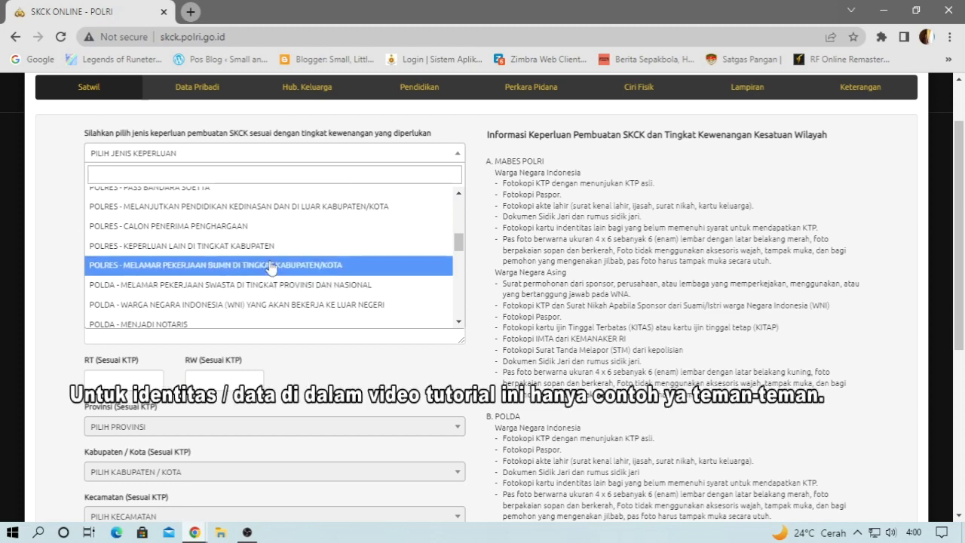
scroll(256, 249, "up", 1)
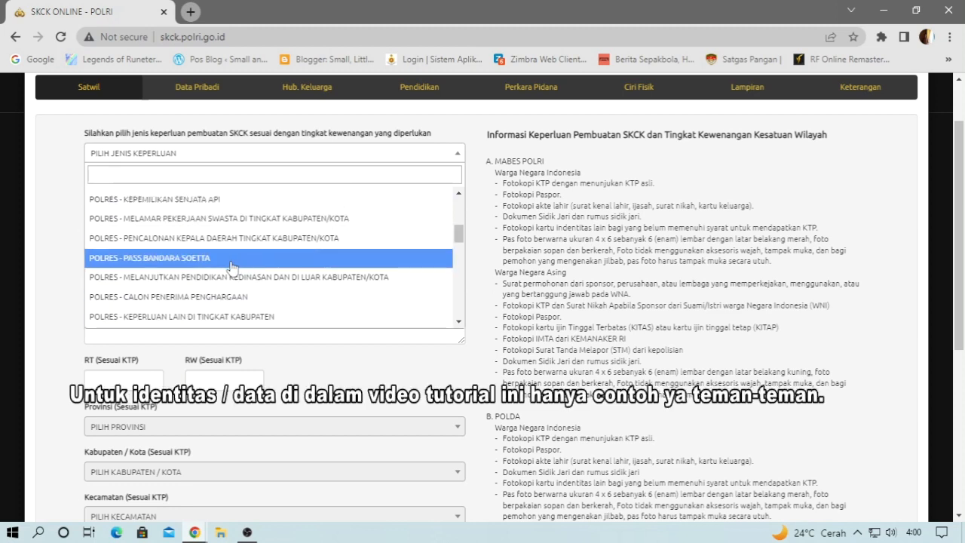
scroll(188, 256, "up", 1)
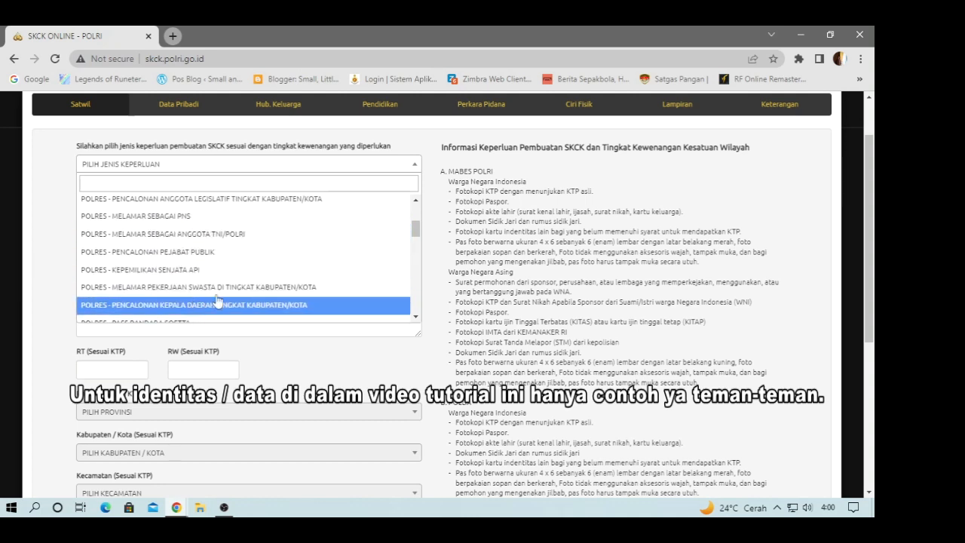
left_click(149, 218)
- Set the processing police units to POLDA SUMATERA SELATAN and POLRESTA PALEMBANG
left_click(154, 249)
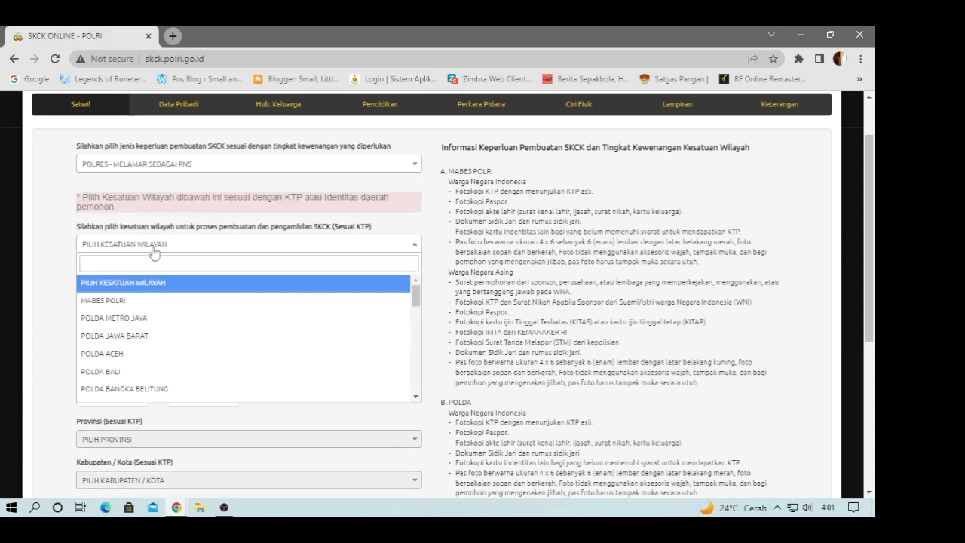
scroll(192, 353, "down", 3)
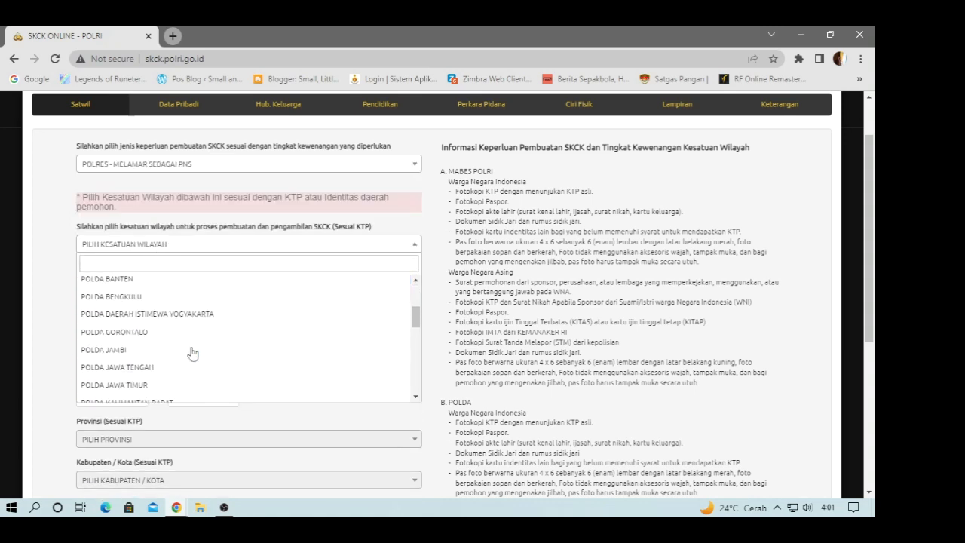
scroll(192, 353, "down", 5)
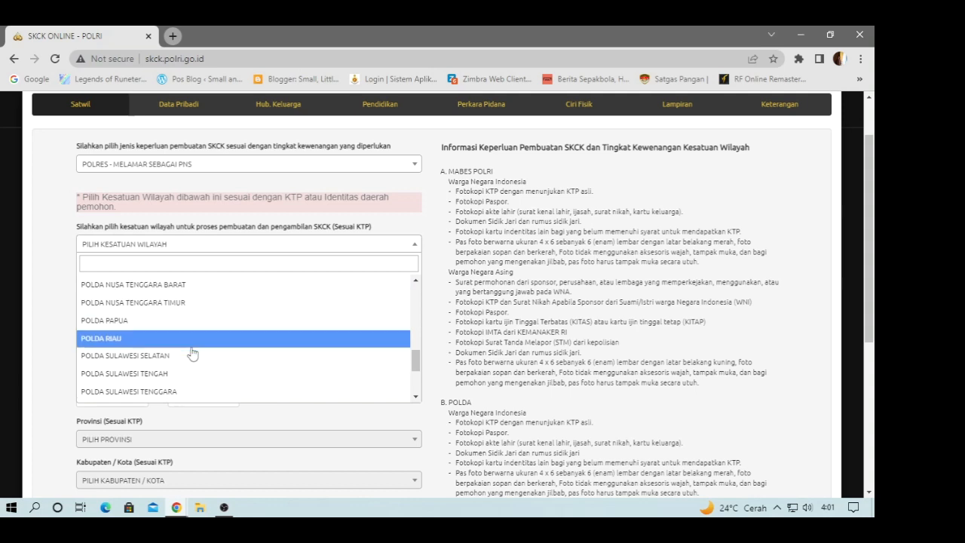
left_click(185, 322)
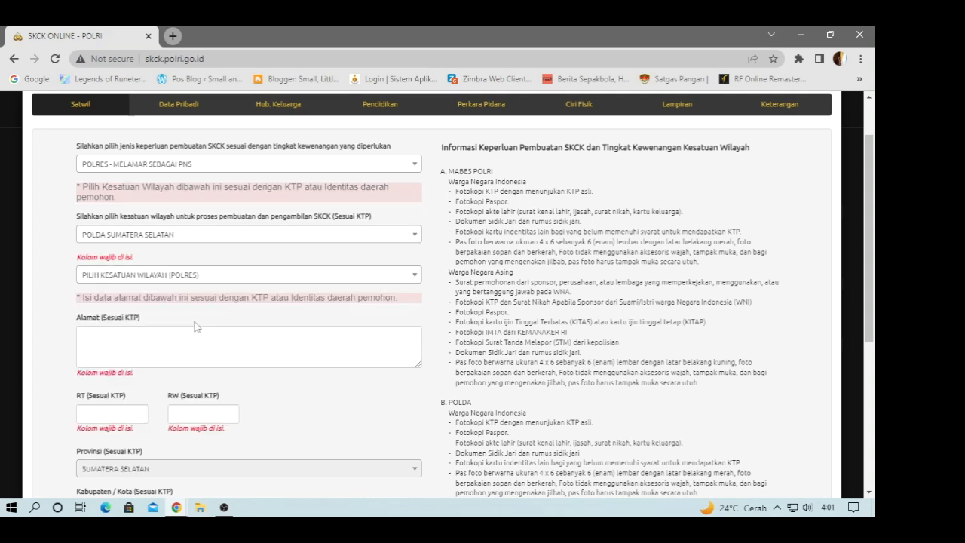
left_click(198, 275)
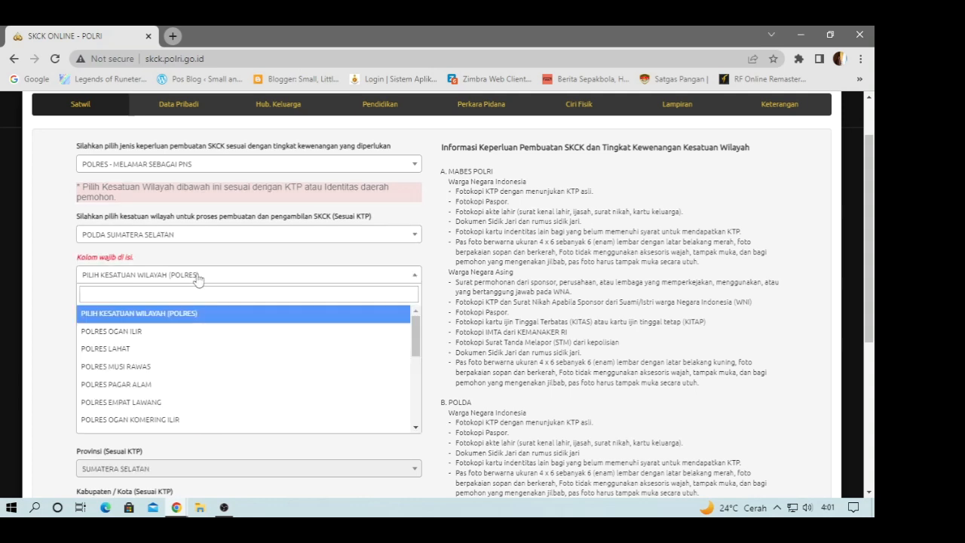
scroll(198, 360, "down", 3)
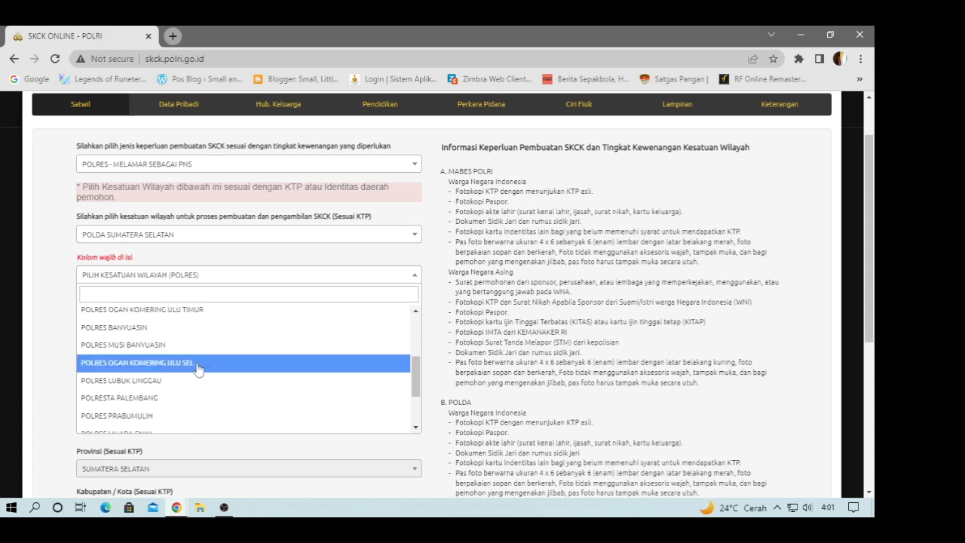
left_click(136, 397)
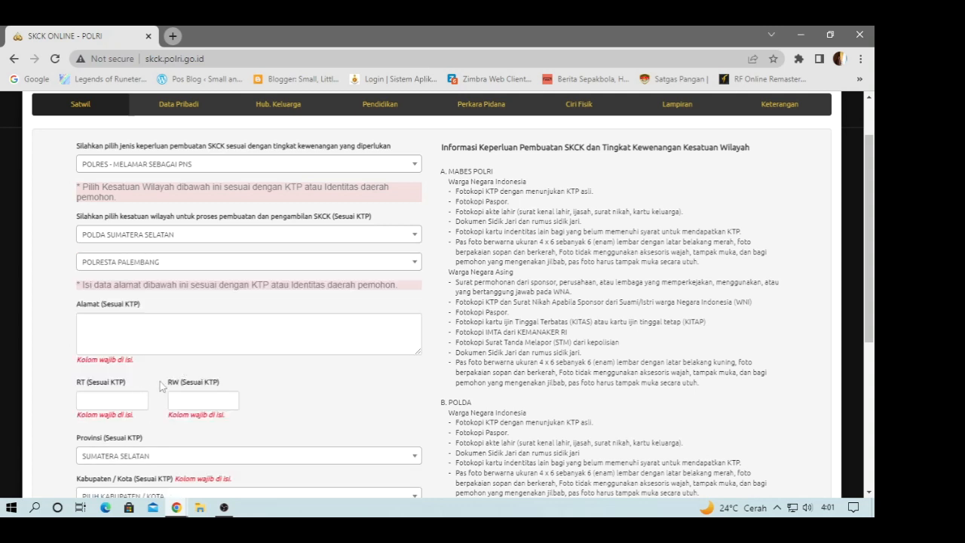
- Enter the applicant's address as written on the identity card
left_click(171, 340)
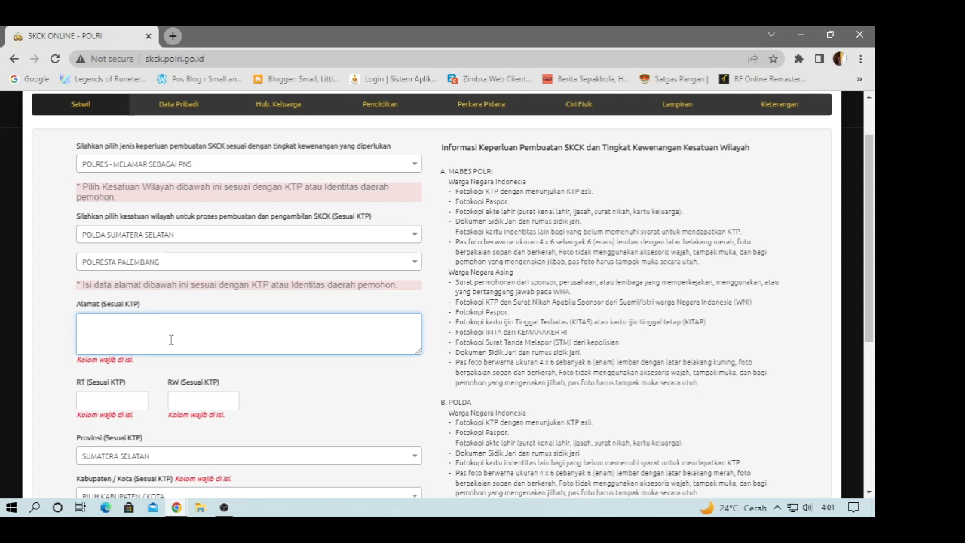
type("PAL")
key("BackSpace")
key("BackSpace")
key("BackSpace")
type("KERTAPATI KOTA PALEMBANG")
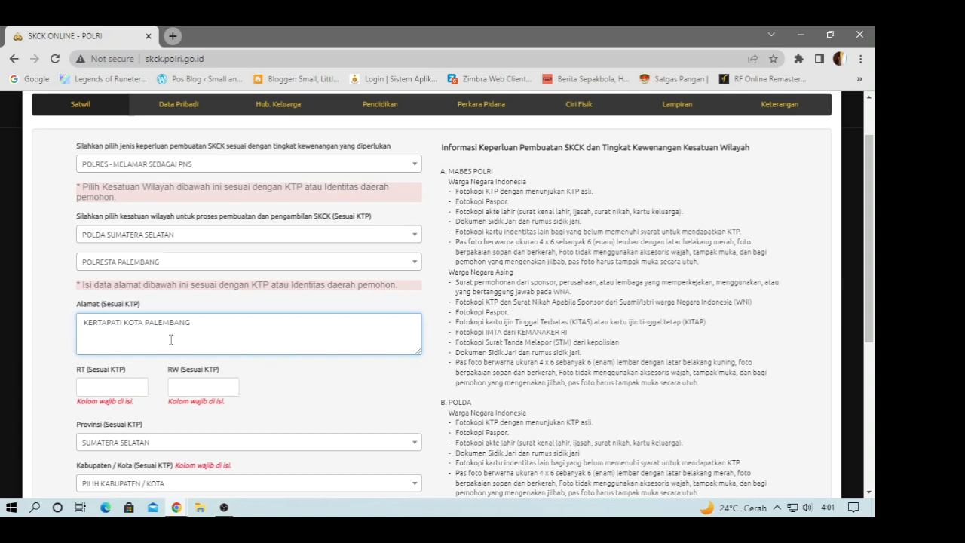
- Set both the RT and the RW of the address to 1
left_click(136, 386)
type("1")
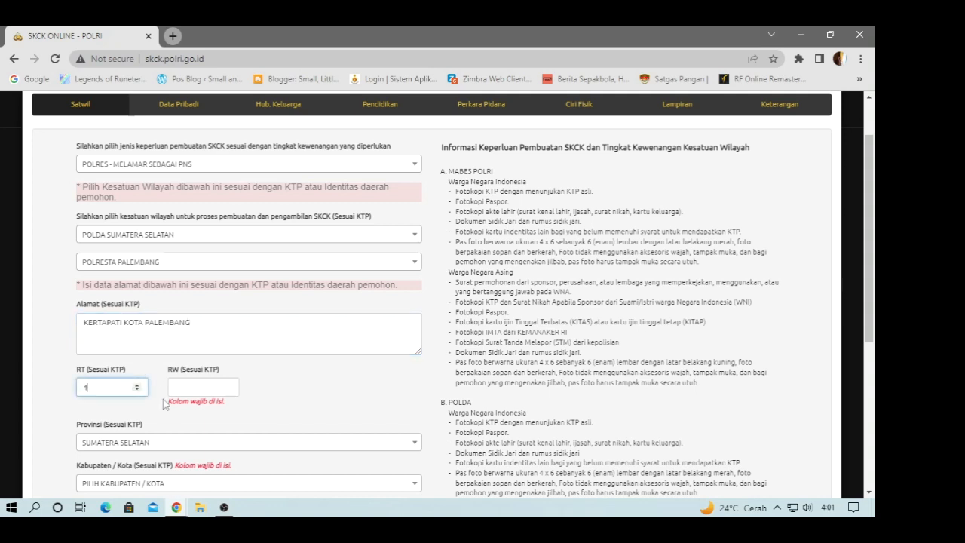
left_click(227, 387)
type("1")
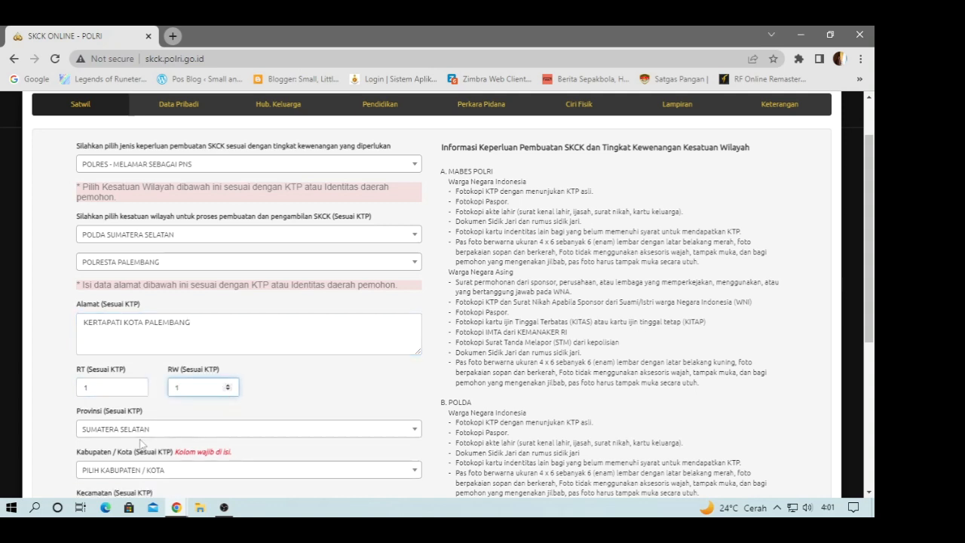
- Set the regency/city of the applicant's address to KOTA PALEMBANG
scroll(140, 433, "down", 1)
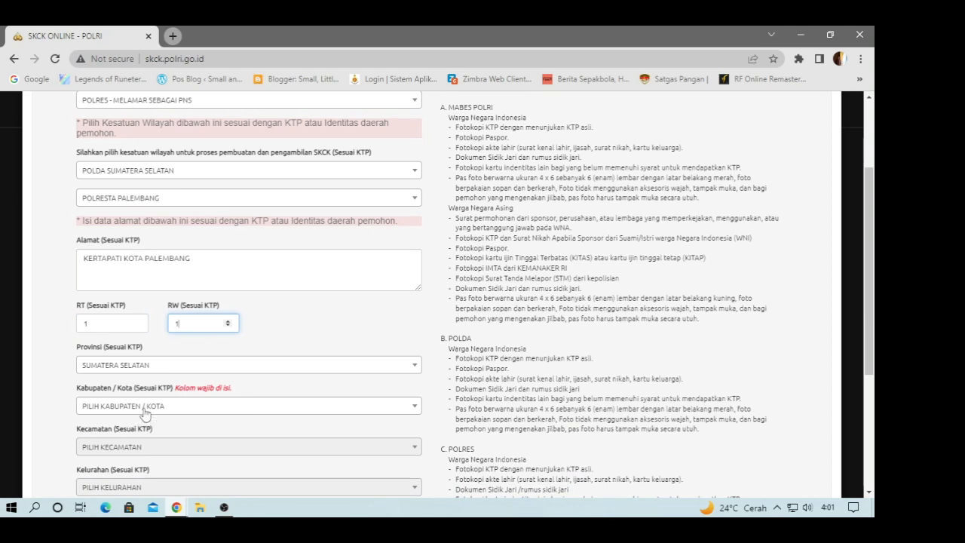
left_click(144, 413)
scroll(189, 371, "down", 3)
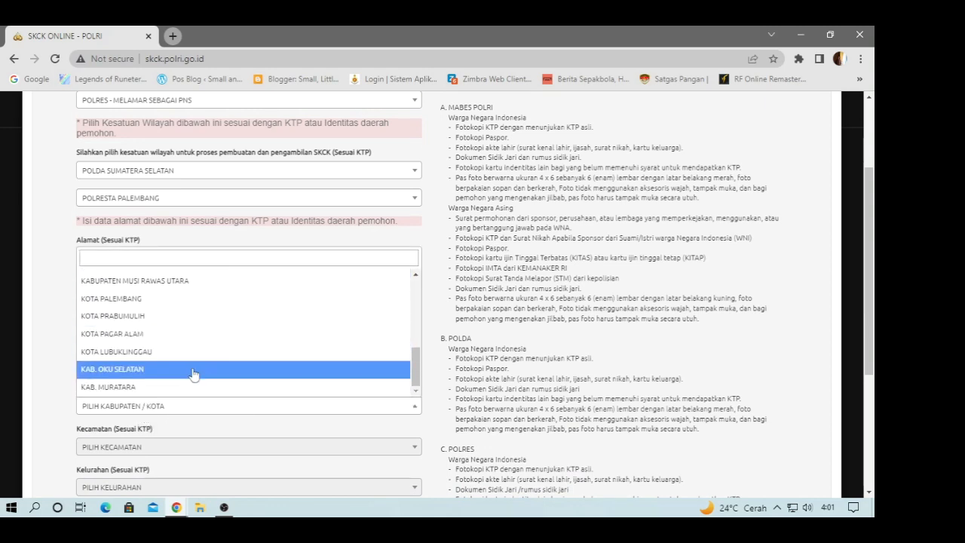
left_click(161, 300)
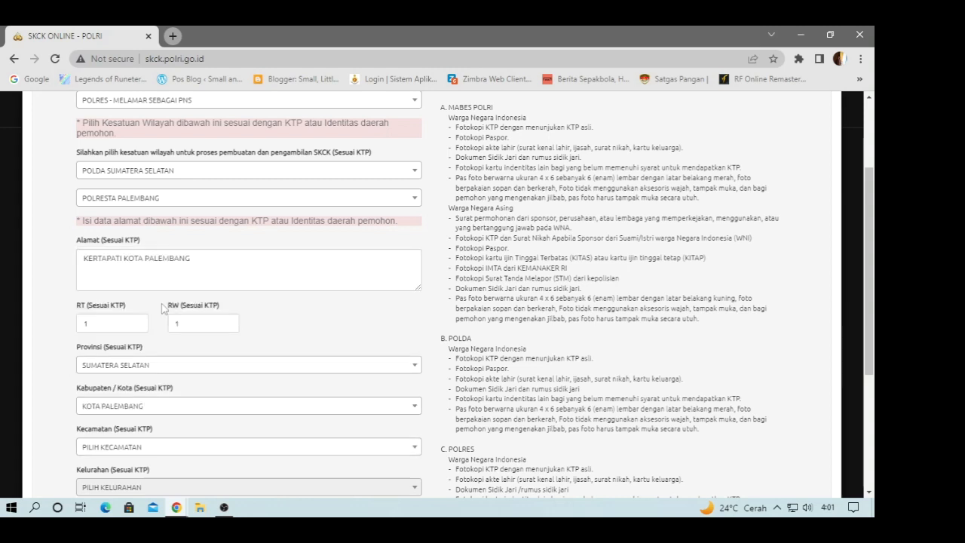
- Select the district (Kecamatan) and the village (Kelurahan) that match the applicant's address
scroll(174, 316, "down", 1)
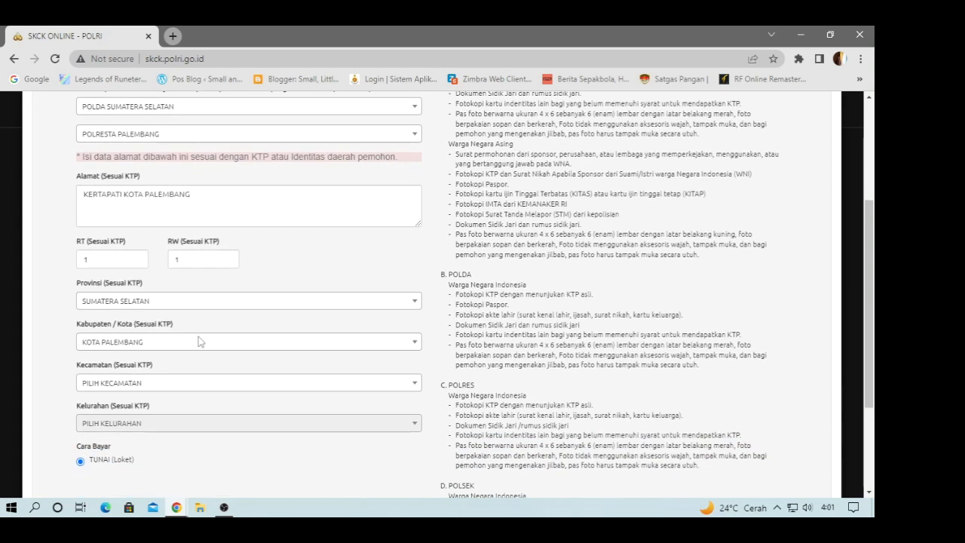
left_click(139, 389)
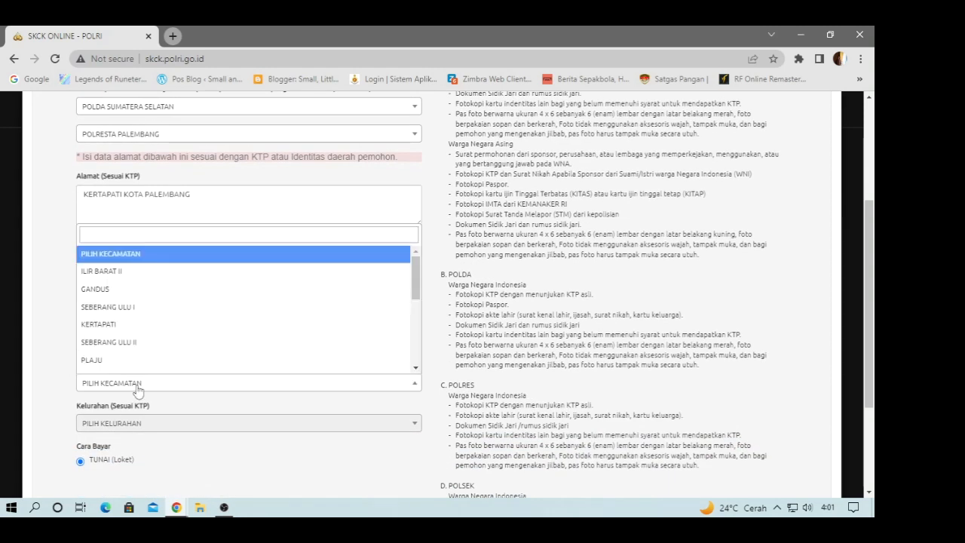
left_click(126, 329)
left_click(140, 424)
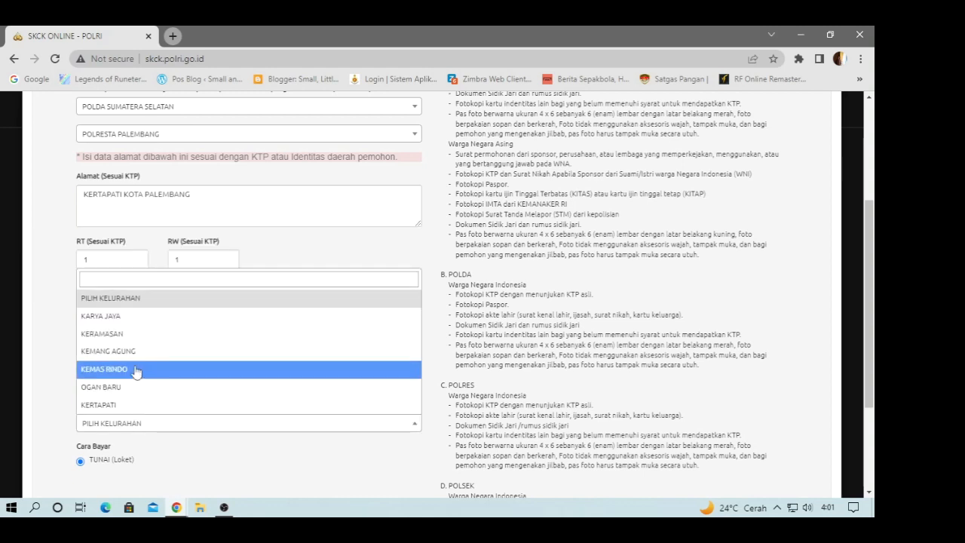
left_click(112, 406)
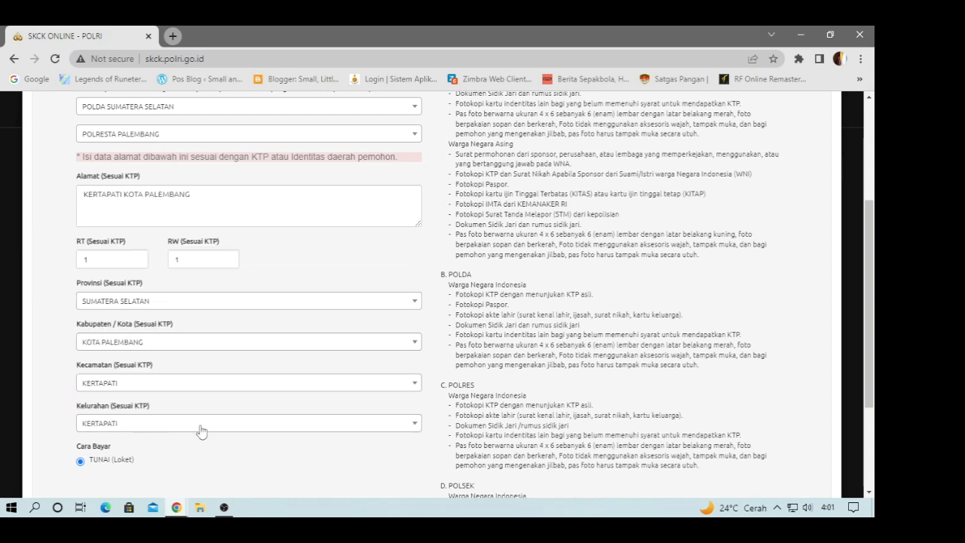
scroll(554, 427, "down", 3)
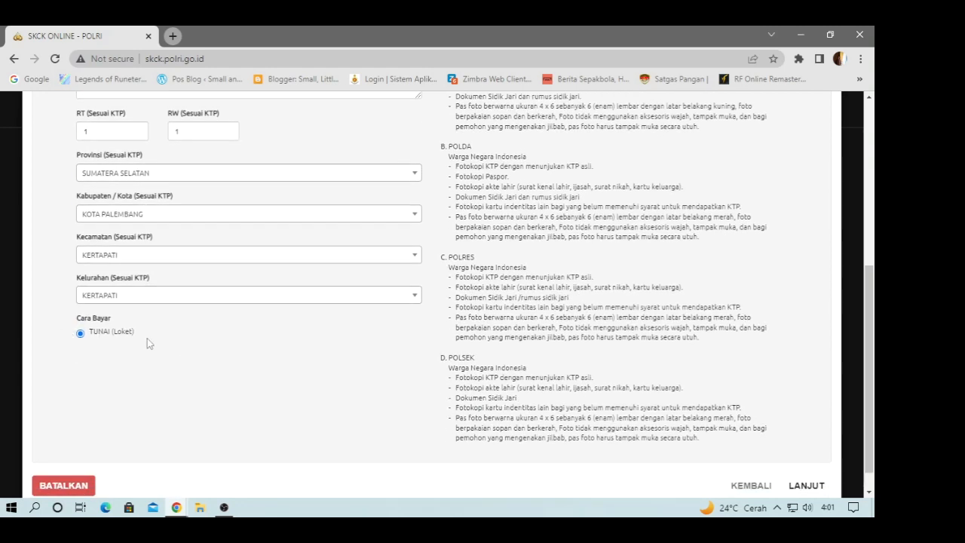
scroll(469, 401, "down", 1)
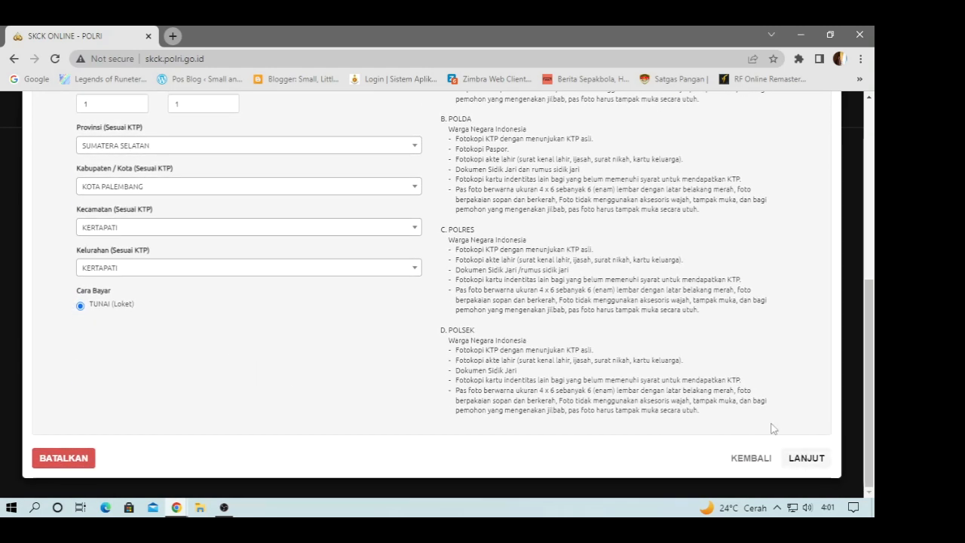
scroll(366, 286, "up", 6)
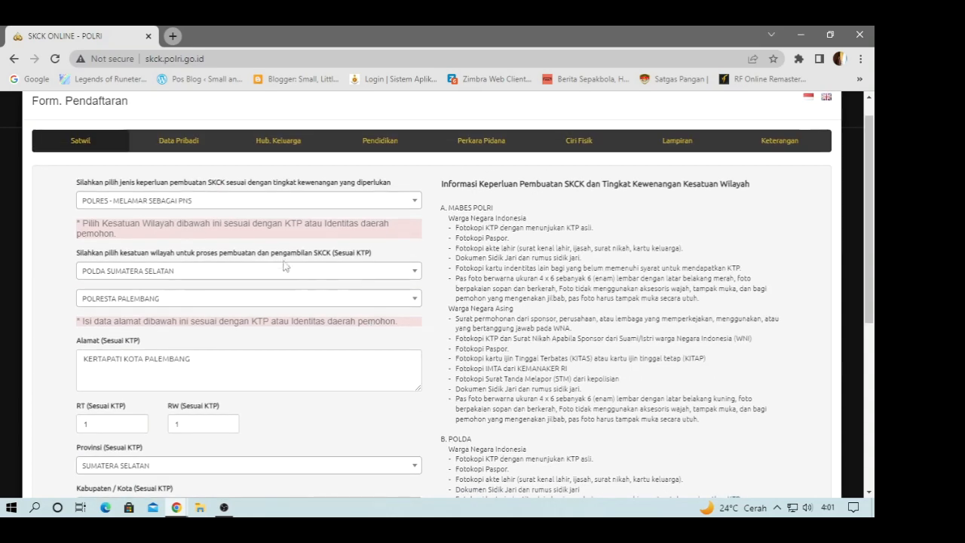
- Finish the Satwil section and continue to the Data Pribadi section of the form
scroll(283, 268, "down", 4)
scroll(285, 269, "down", 4)
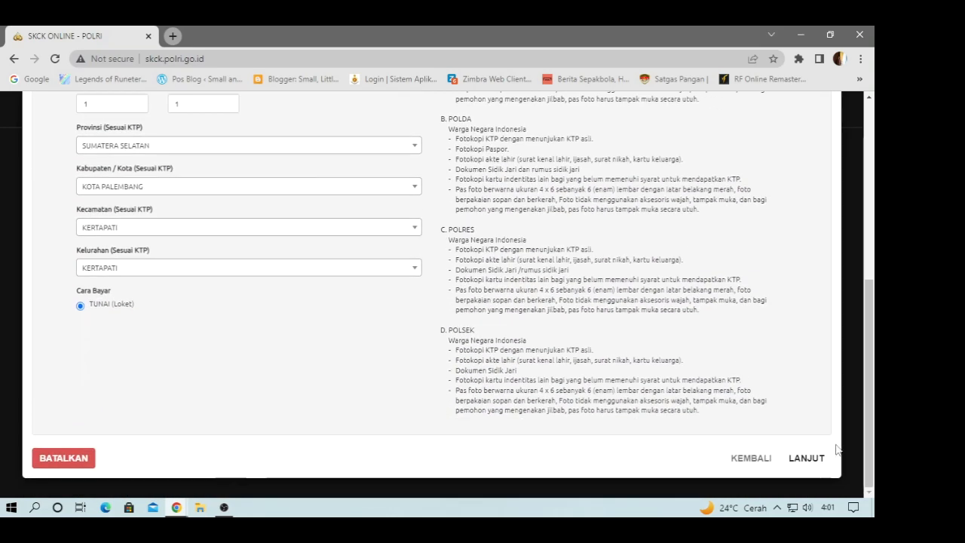
left_click(808, 459)
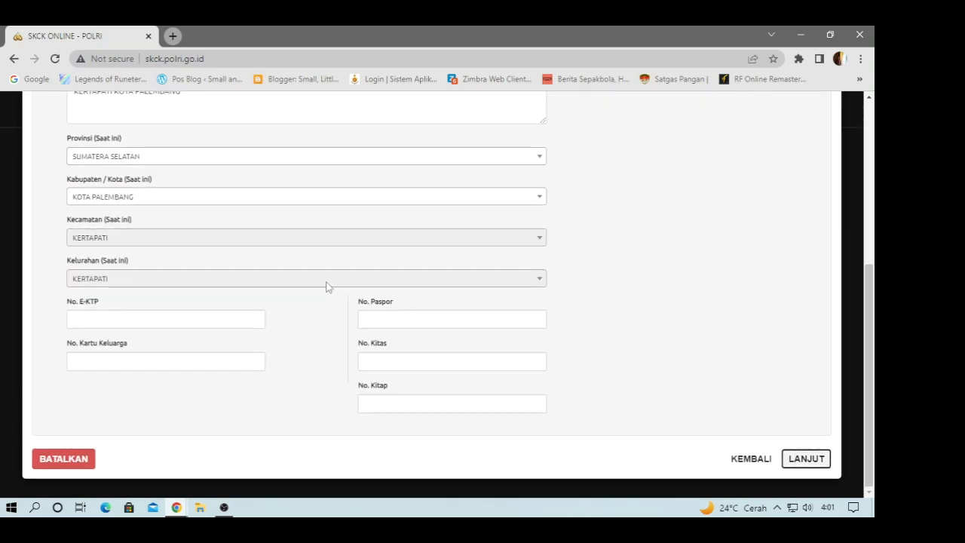
- Enter the applicant's full name, set the birthplace to PALEMBANG, and choose the date of birth
scroll(237, 301, "up", 4)
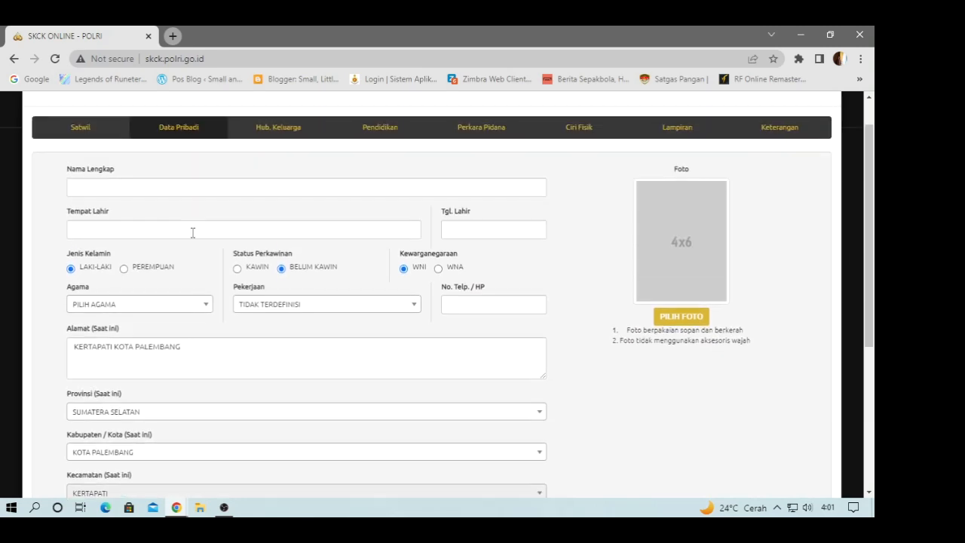
left_click(81, 184)
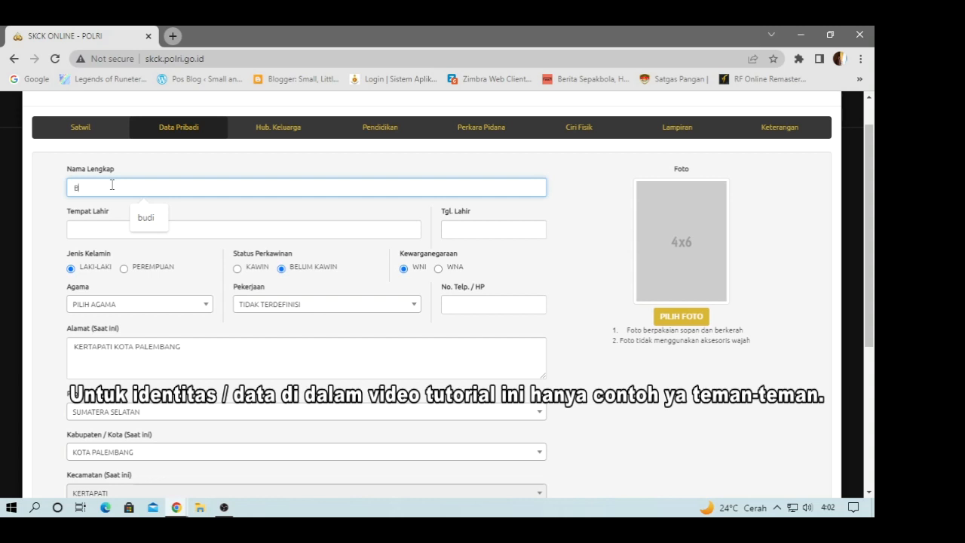
left_click(144, 236)
left_click(160, 259)
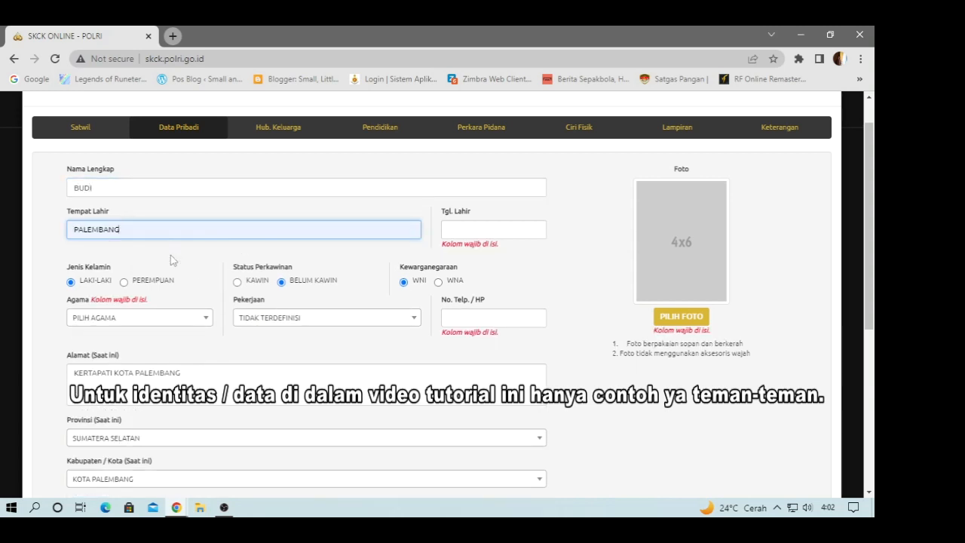
left_click(465, 233)
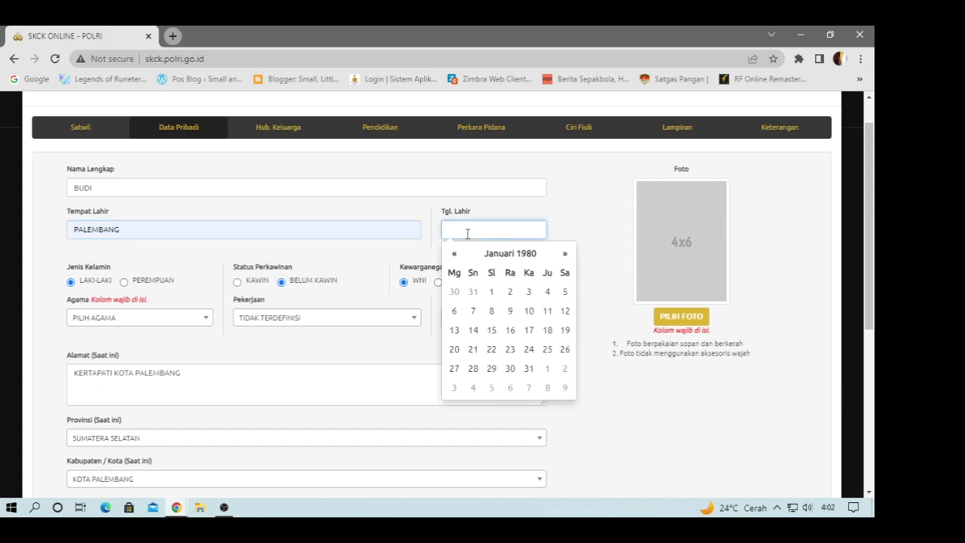
left_click(493, 293)
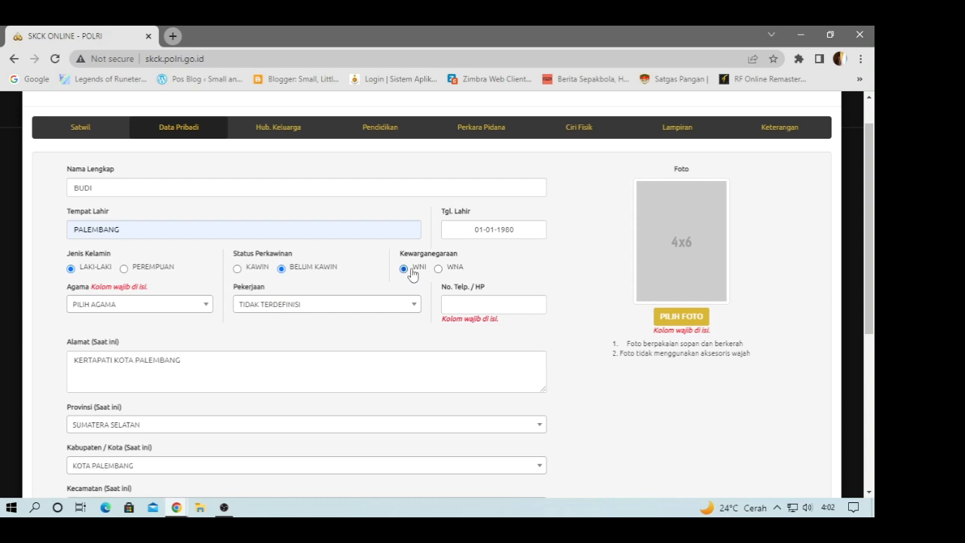
- Set the applicant's religion to ISLAM and occupation to BELUM/TIDAK BEKERJA, and enter the phone number
left_click(123, 303)
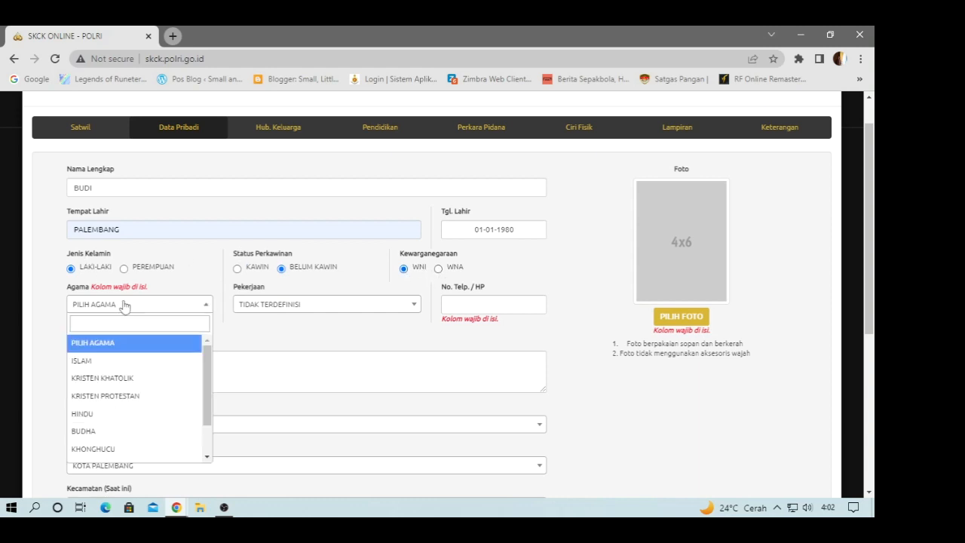
left_click(96, 362)
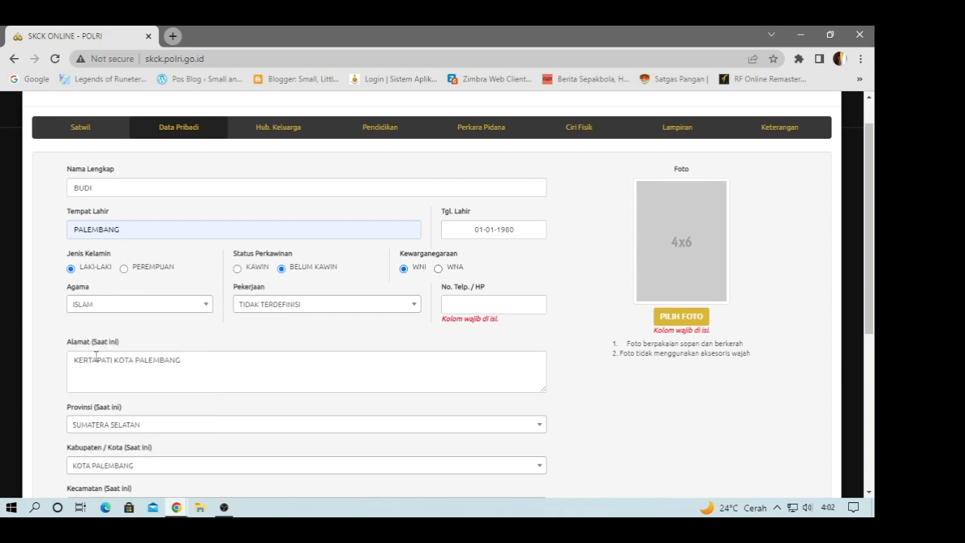
left_click(301, 304)
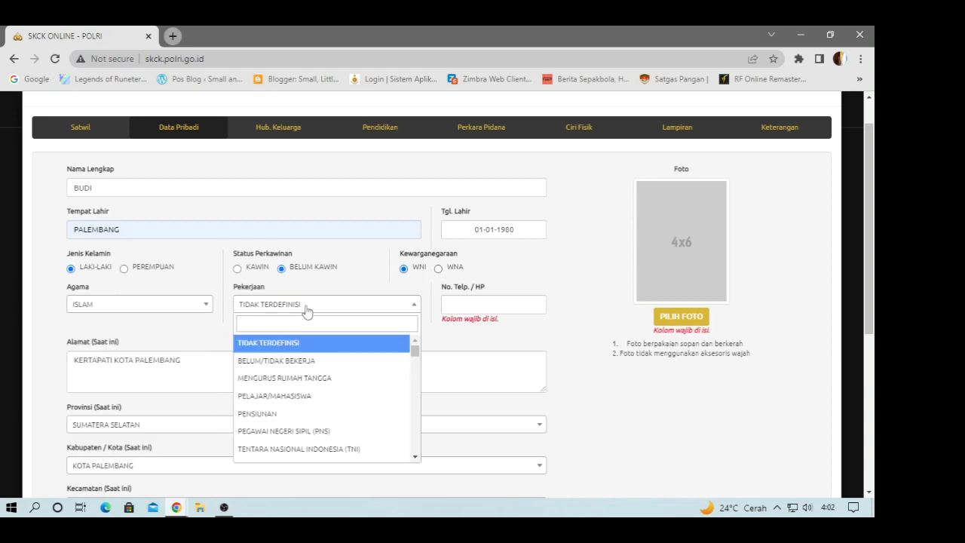
left_click(307, 371)
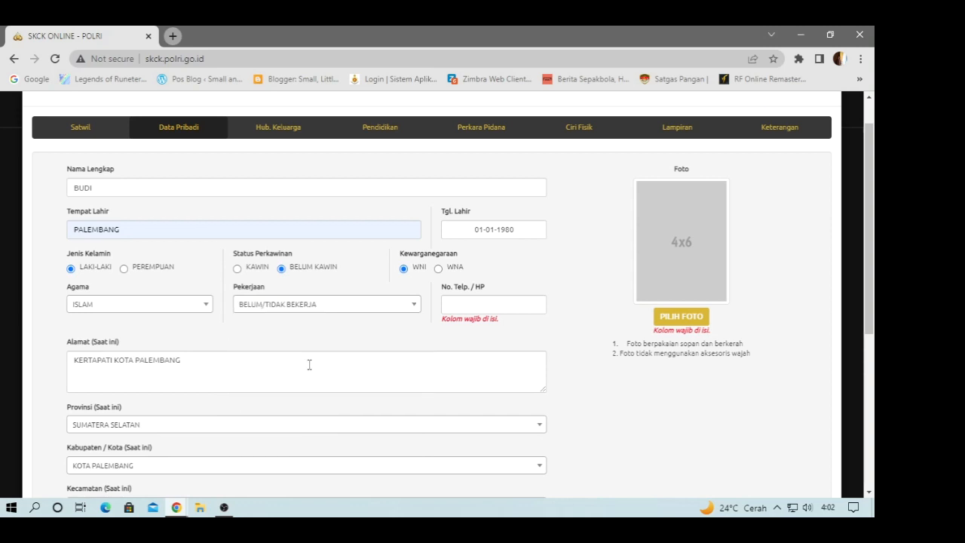
left_click(458, 309)
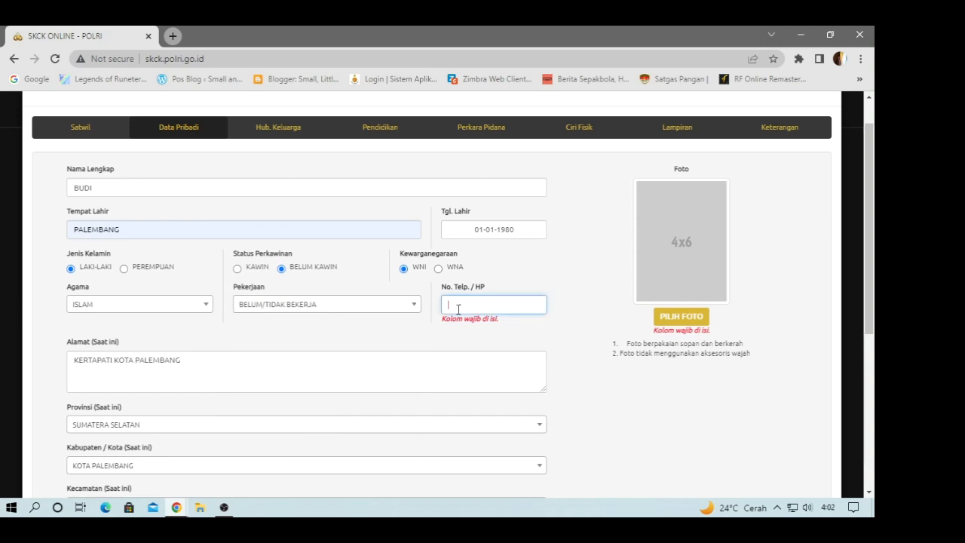
type("0000000000")
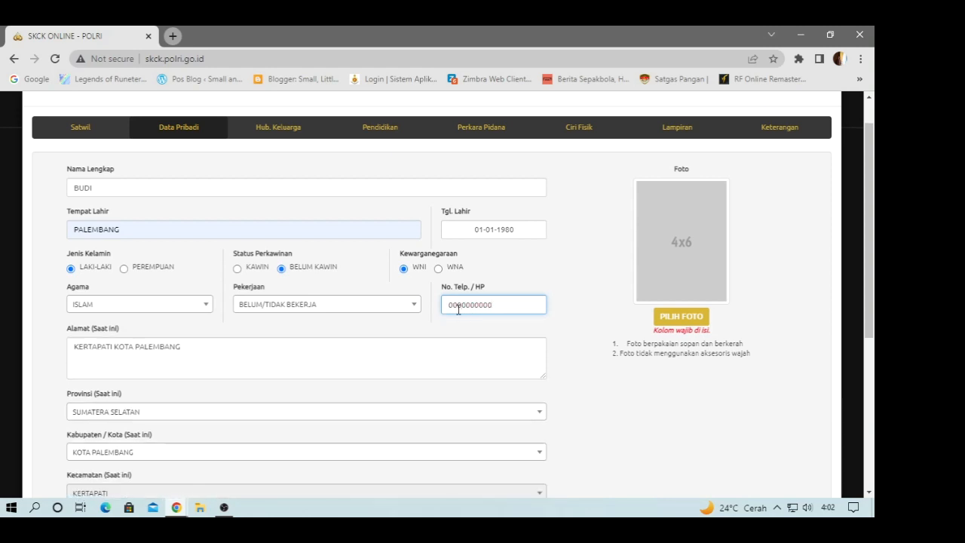
- Enter the applicant's E-KTP number, copy it into the Kartu Keluarga number, and try to continue to the following section
scroll(188, 389, "down", 3)
left_click(142, 381)
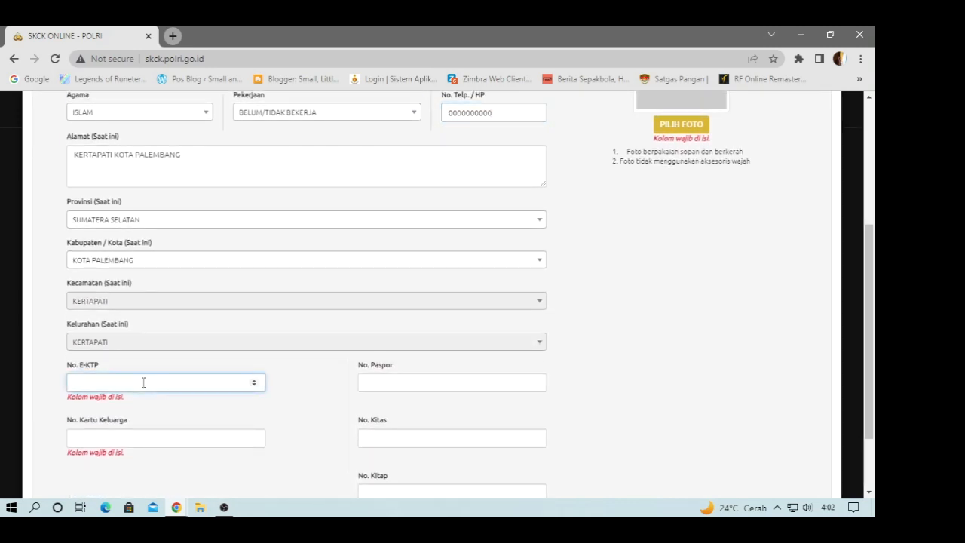
type("1324567890")
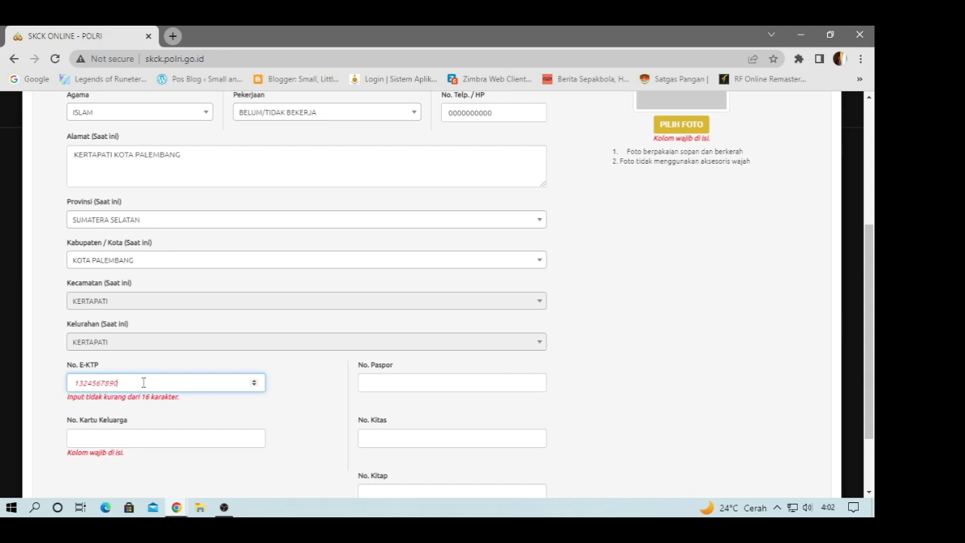
type("123456")
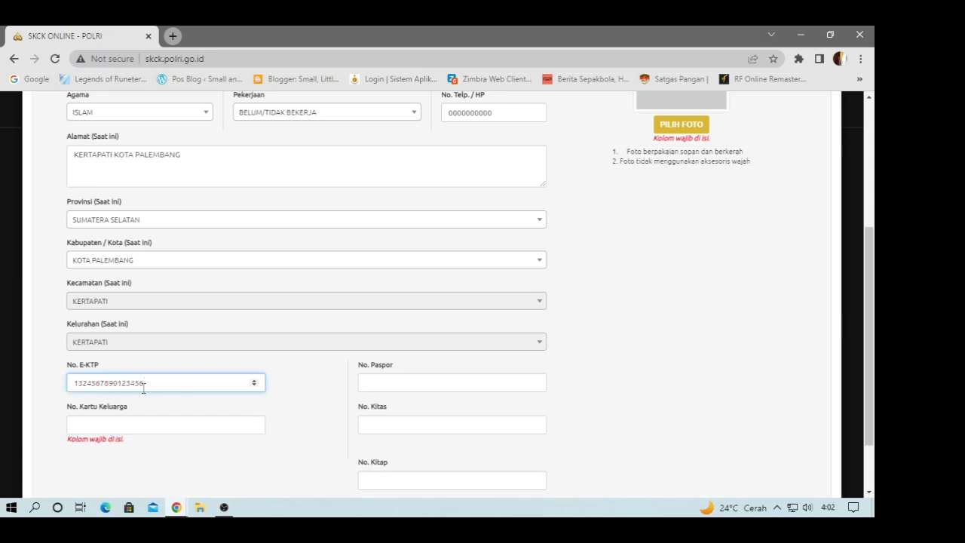
double_click(127, 382)
key("ctrl+c")
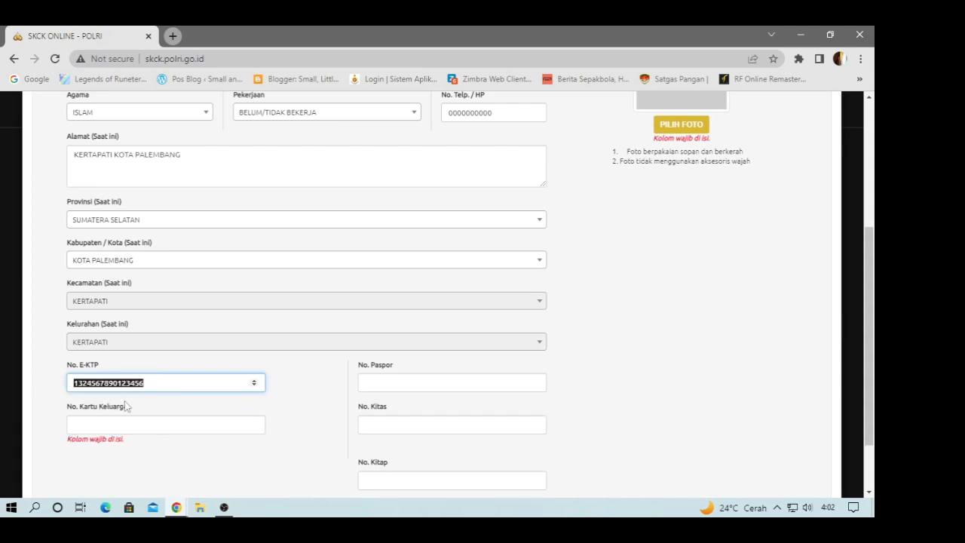
left_click(161, 425)
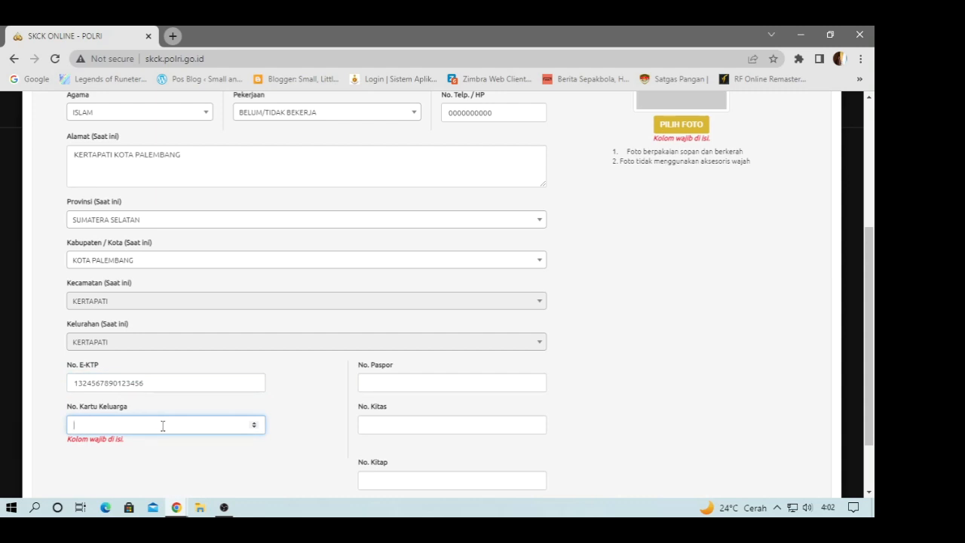
key("ctrl+v")
scroll(410, 398, "down", 1)
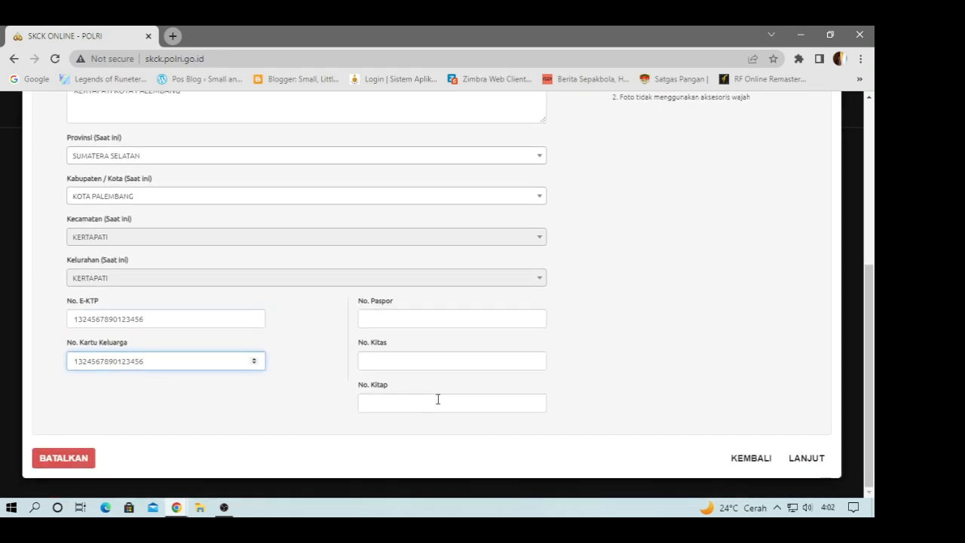
left_click(802, 458)
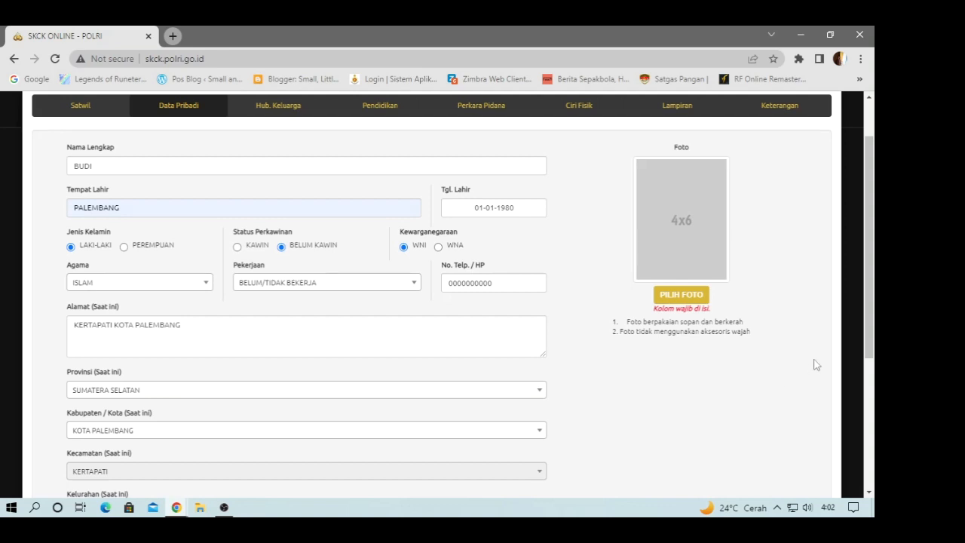
- Attach the bayi-terkejut image from Downloads as the applicant's photo
left_click(682, 295)
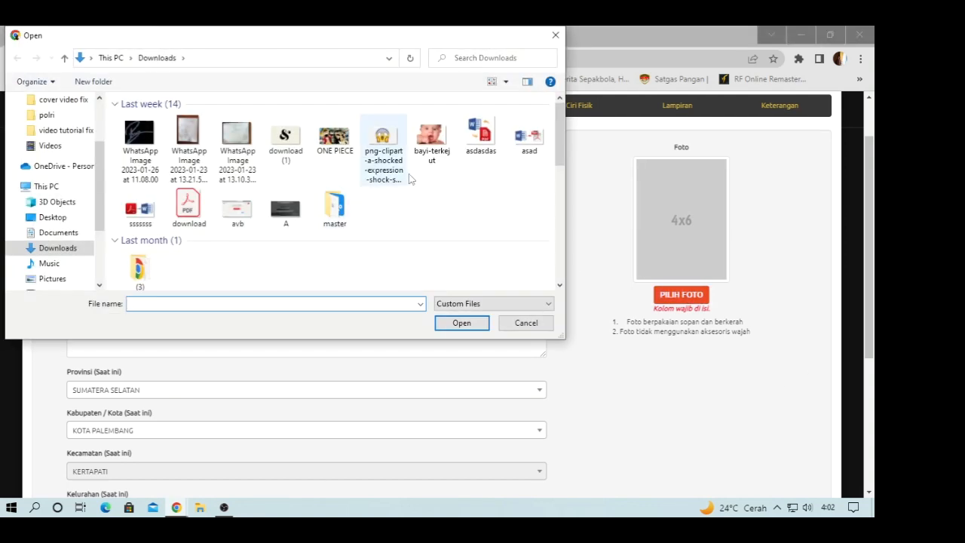
left_click(432, 139)
left_click(463, 323)
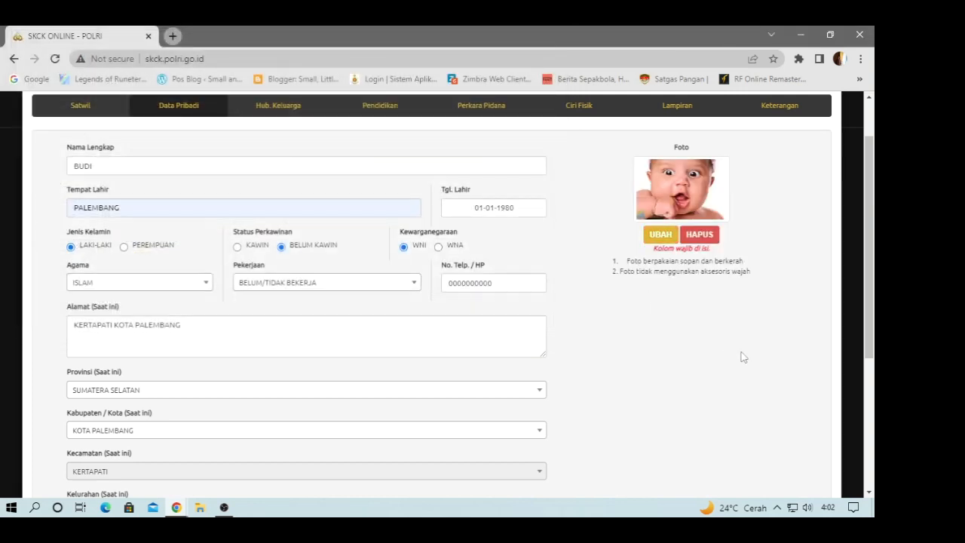
- Review the Data Pribadi entries and continue to the Hub. Keluarga section
scroll(742, 356, "down", 3)
scroll(742, 356, "down", 1)
scroll(741, 355, "up", 4)
scroll(769, 366, "down", 10)
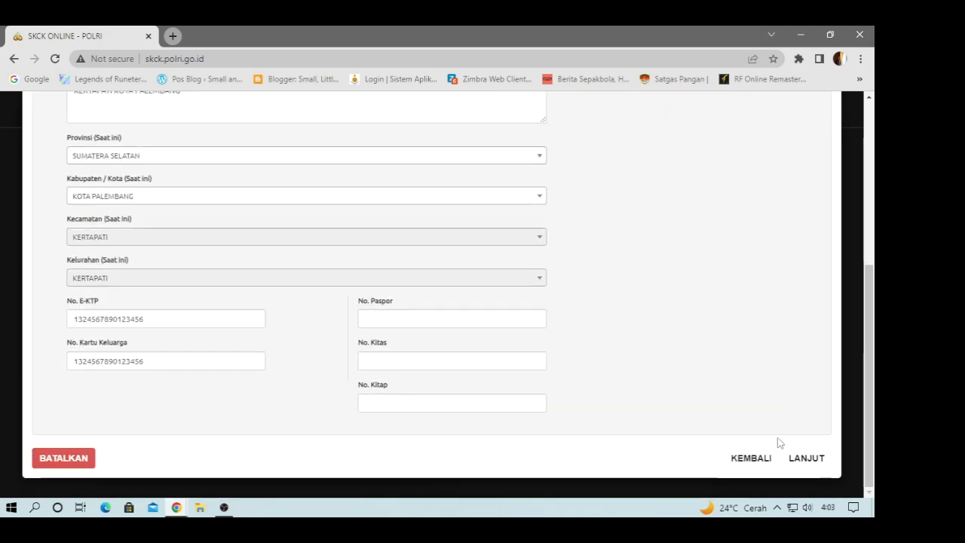
left_click(801, 458)
- Under Data Ayah, enter the father's full name, age 50 and religion ISLAM
scroll(495, 299, "up", 5)
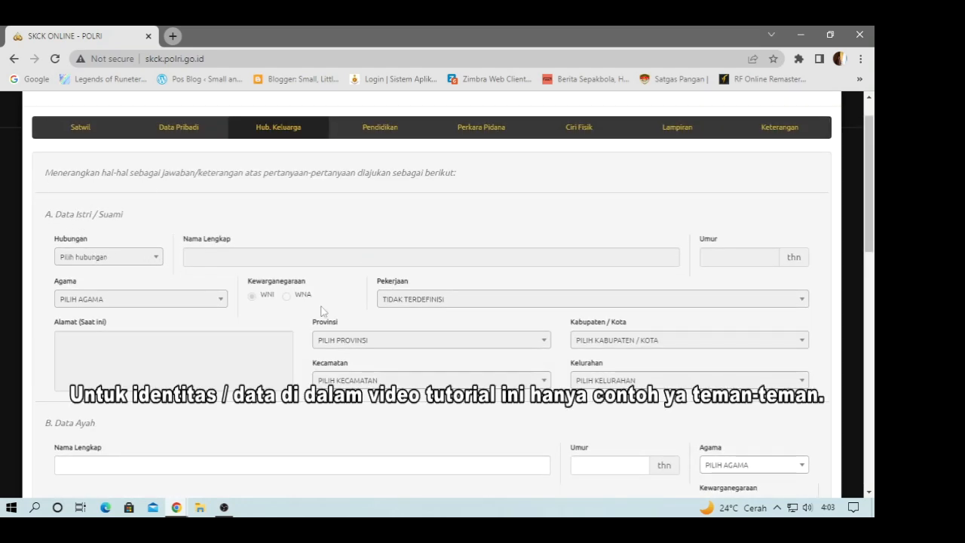
scroll(302, 303, "down", 3)
left_click(89, 269)
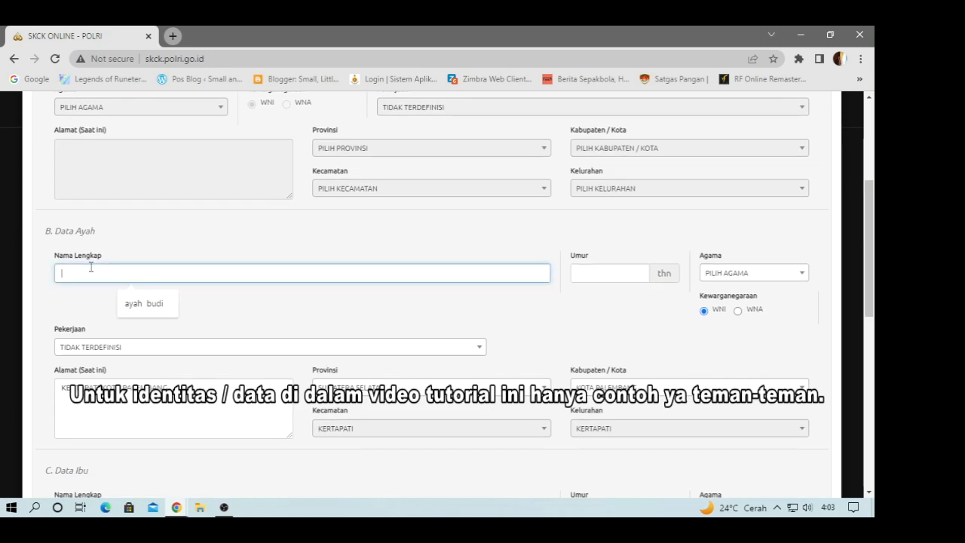
left_click(148, 295)
left_click(593, 274)
left_click(620, 301)
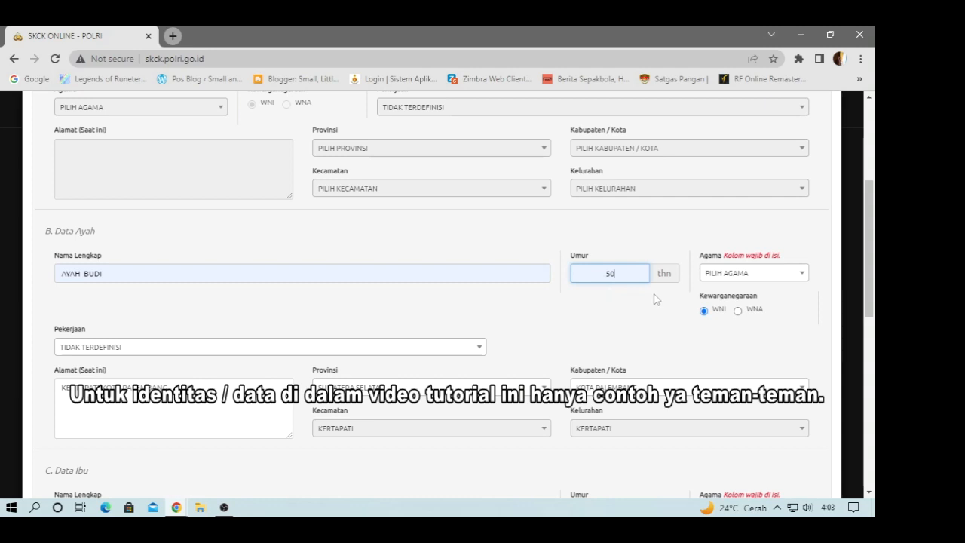
left_click(781, 280)
left_click(738, 330)
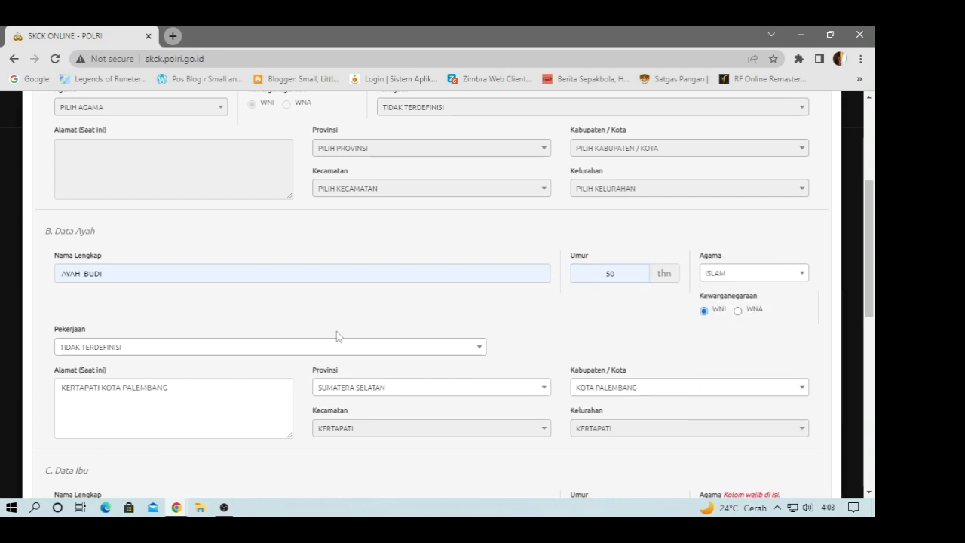
- Under Data Ibu, enter the mother's full name, age 49 and religion ISLAM, and continue to the Pendidikan section
scroll(151, 349, "down", 1)
scroll(153, 349, "down", 2)
left_click(116, 318)
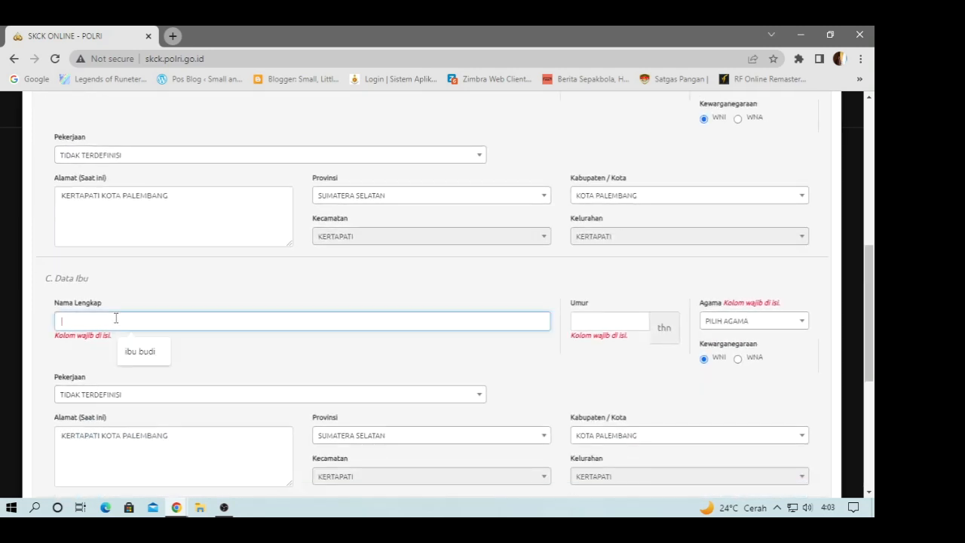
type("IBU BUDI")
left_click(634, 324)
type("49")
left_click(779, 333)
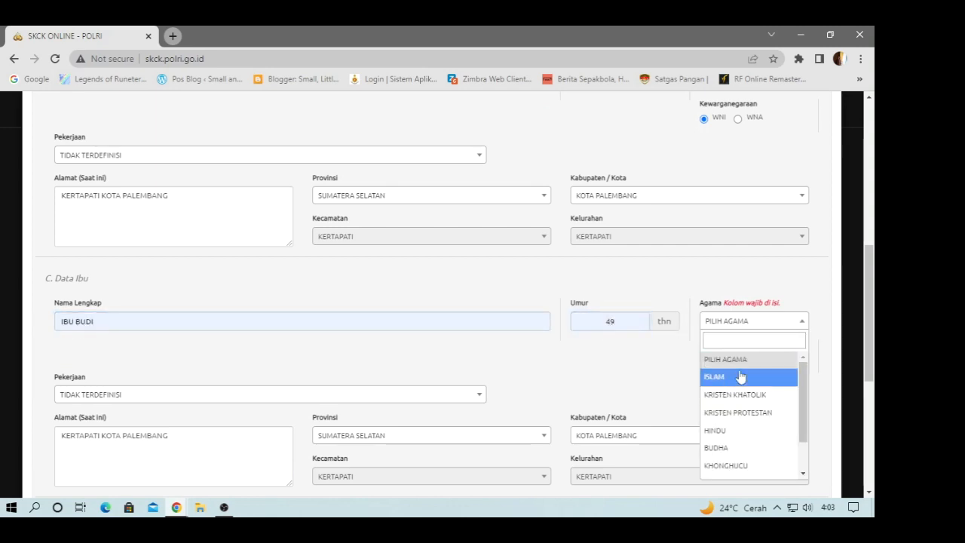
left_click(742, 375)
scroll(635, 377, "down", 4)
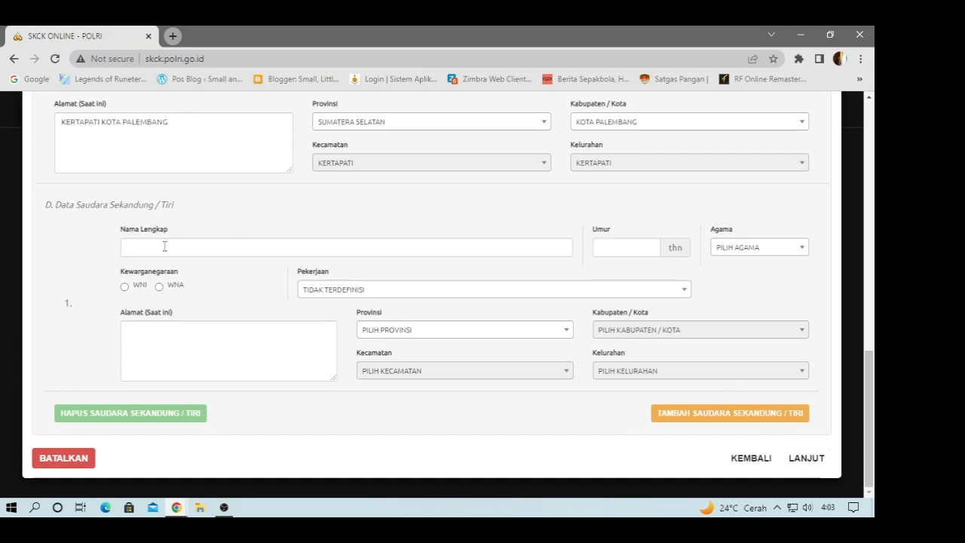
left_click(806, 457)
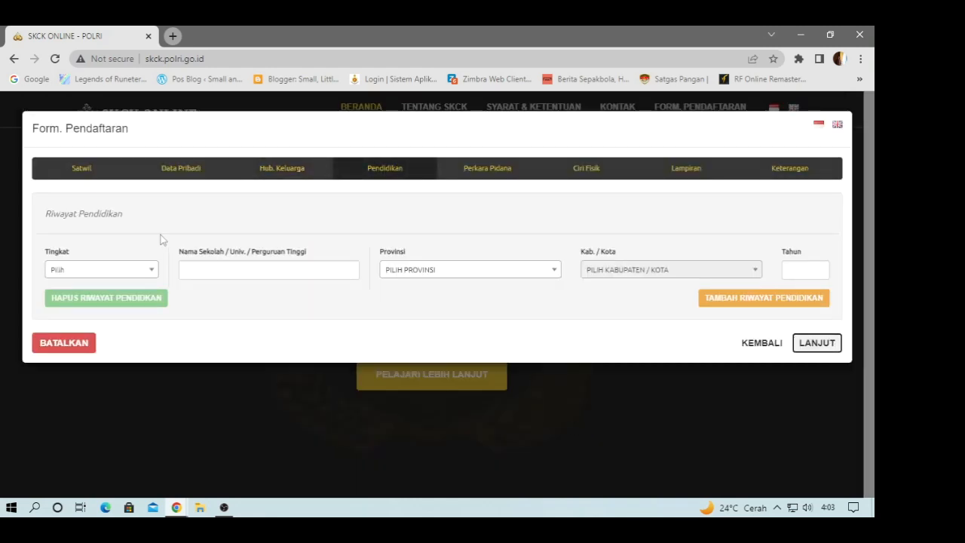
- Under Riwayat Pendidikan, set the education level to SMA (Sederajat) and the school name to SMA 1 PALEMBANG
left_click(136, 270)
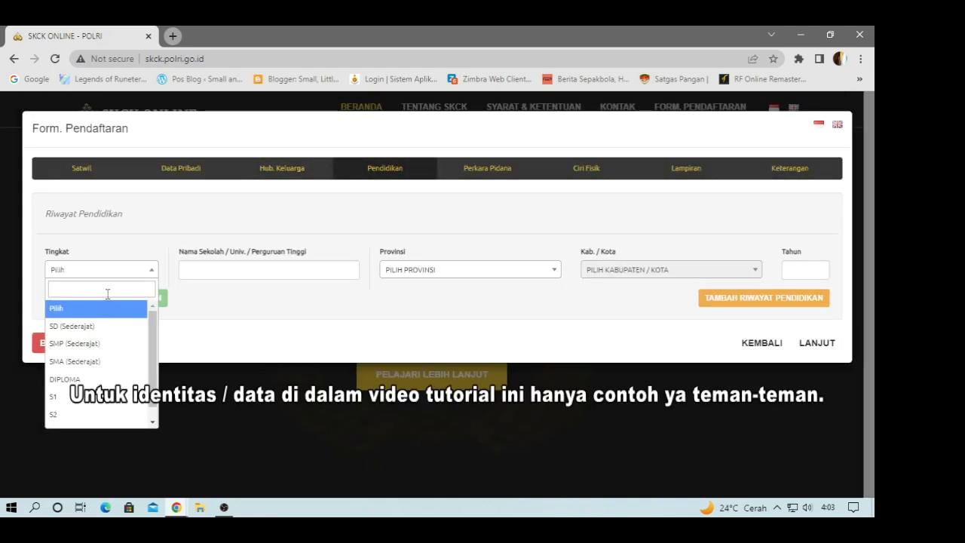
left_click(310, 328)
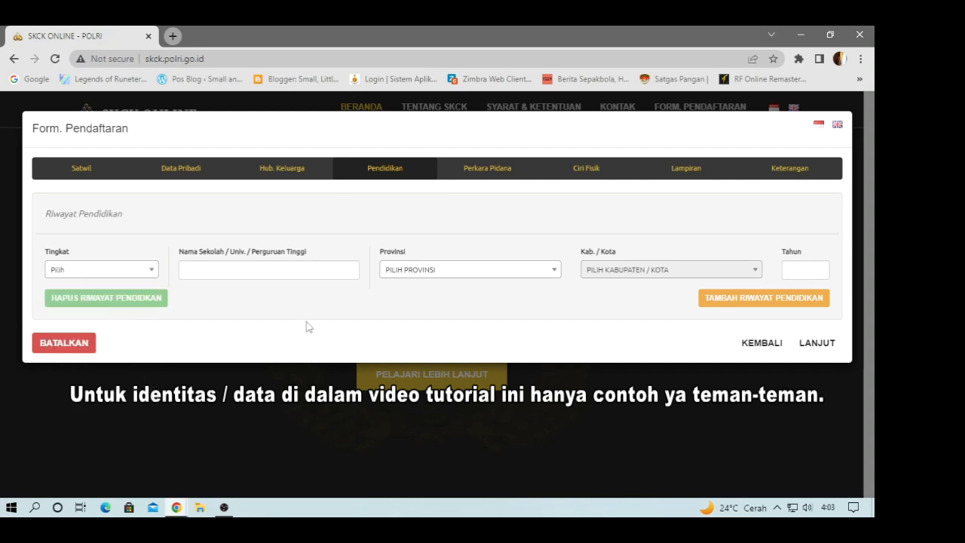
left_click(152, 271)
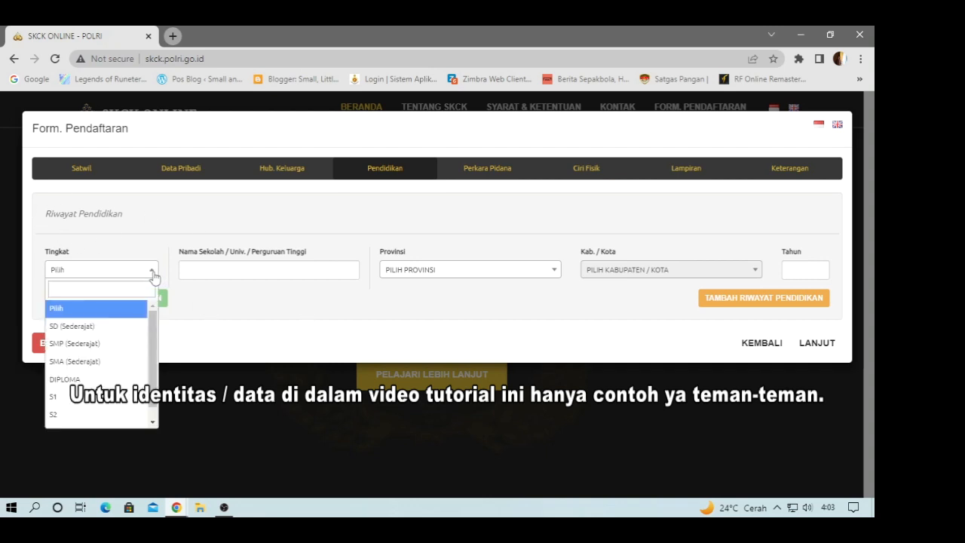
left_click(100, 362)
left_click(294, 270)
left_click(303, 305)
- Set the school's province to SUMATERA SELATAN and its city to KOTA PALEMBANG
left_click(531, 276)
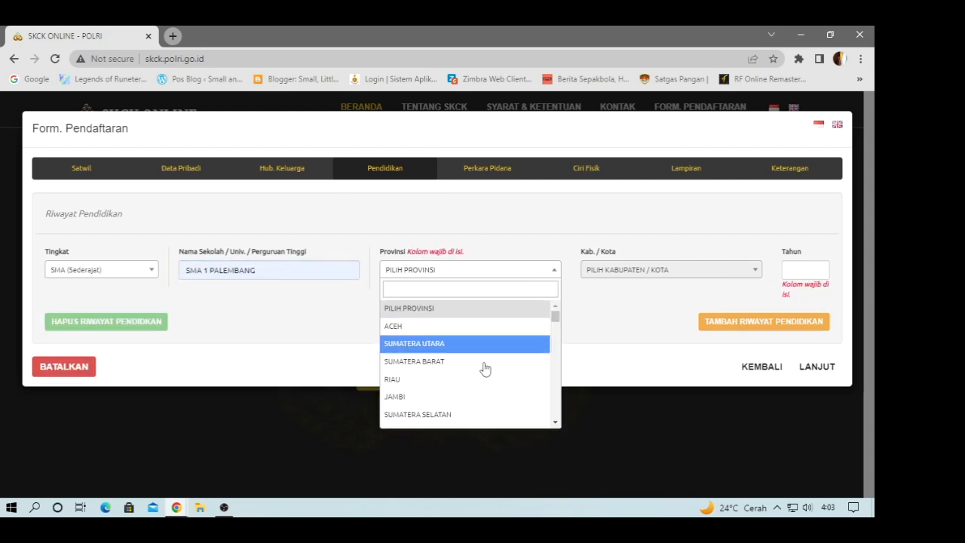
left_click(422, 414)
left_click(612, 271)
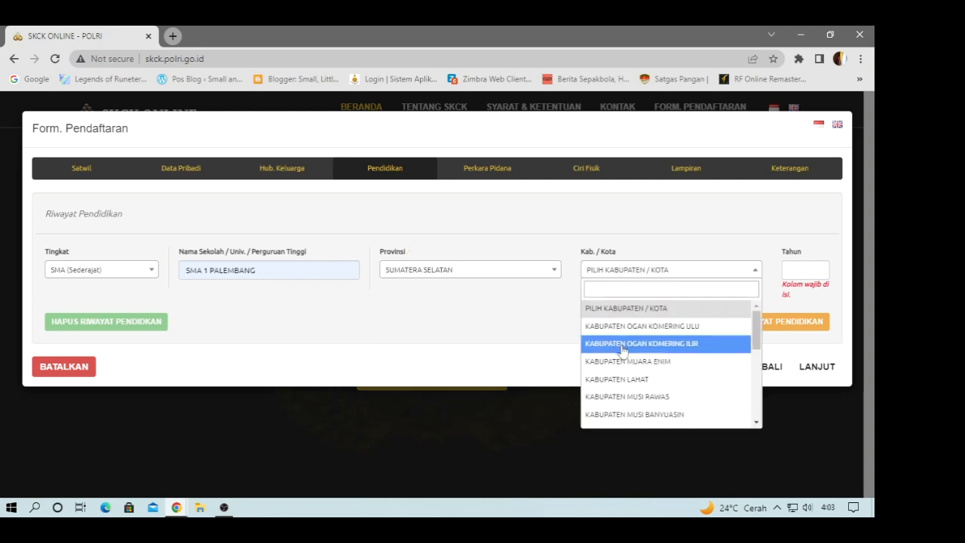
scroll(648, 377, "down", 3)
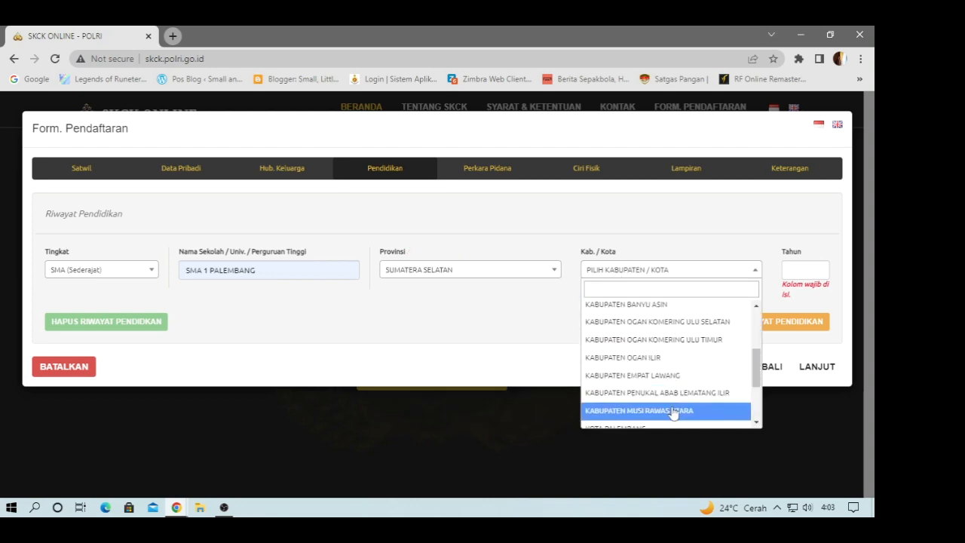
scroll(674, 354, "down", 2)
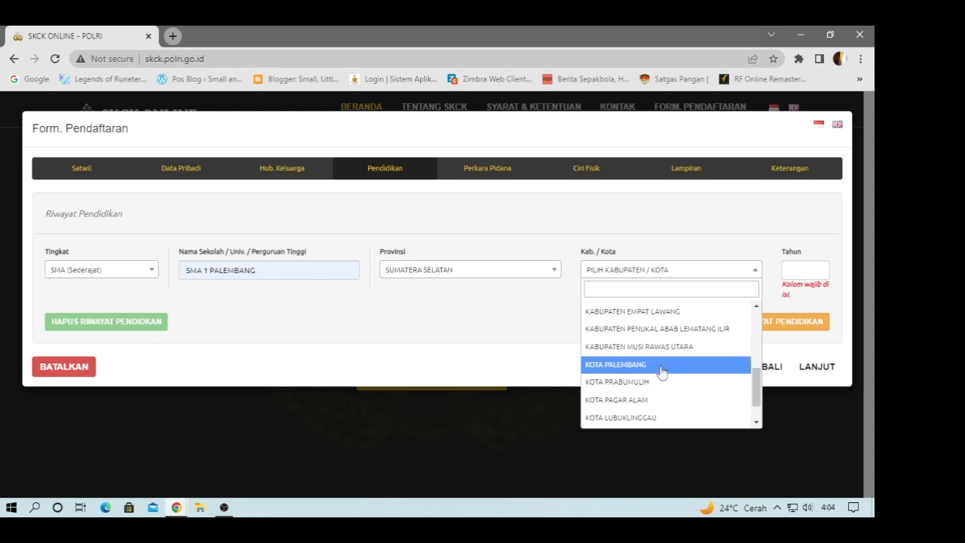
left_click(661, 364)
- Set the education year to 1980 and continue past Perkara Pidana to Ciri Fisik, leaving both answers at TIDAK PERNAH
left_click(806, 276)
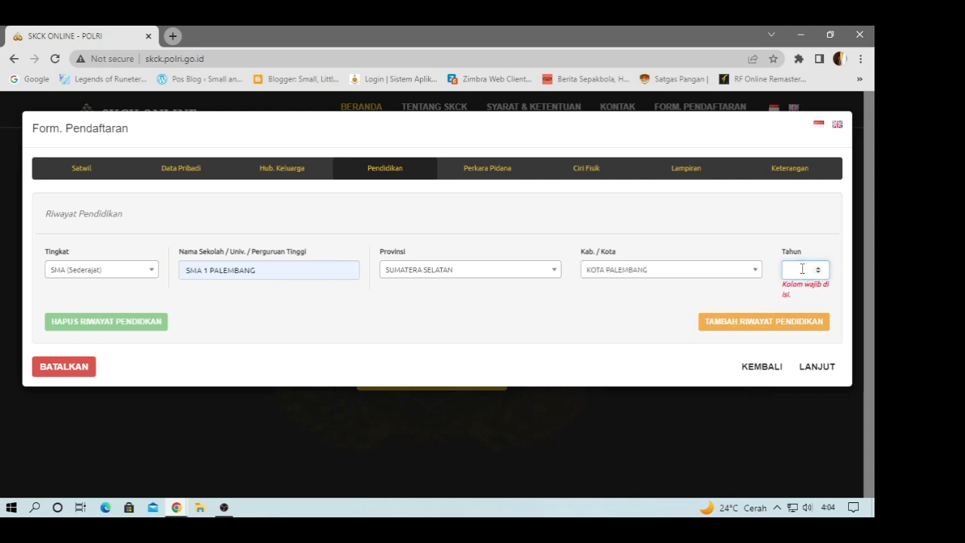
type("1")
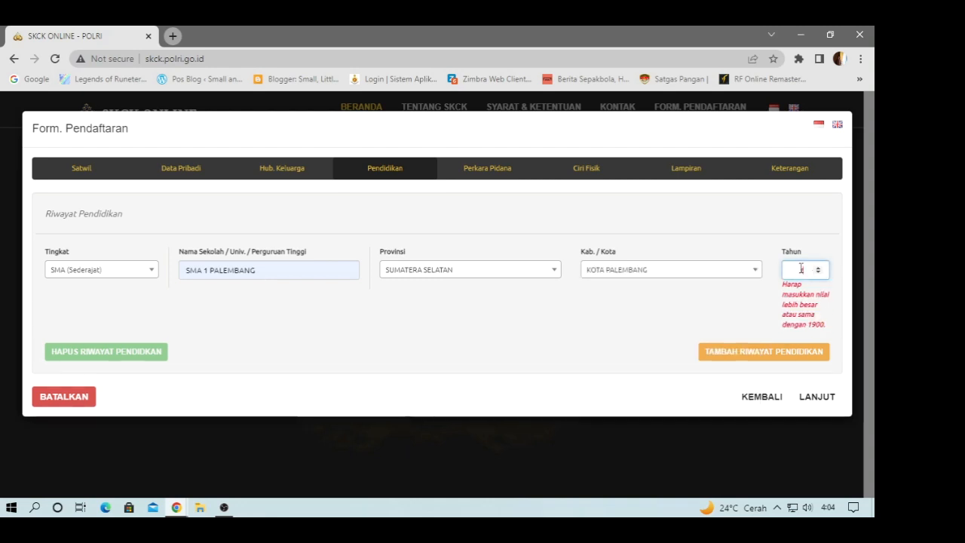
type("980")
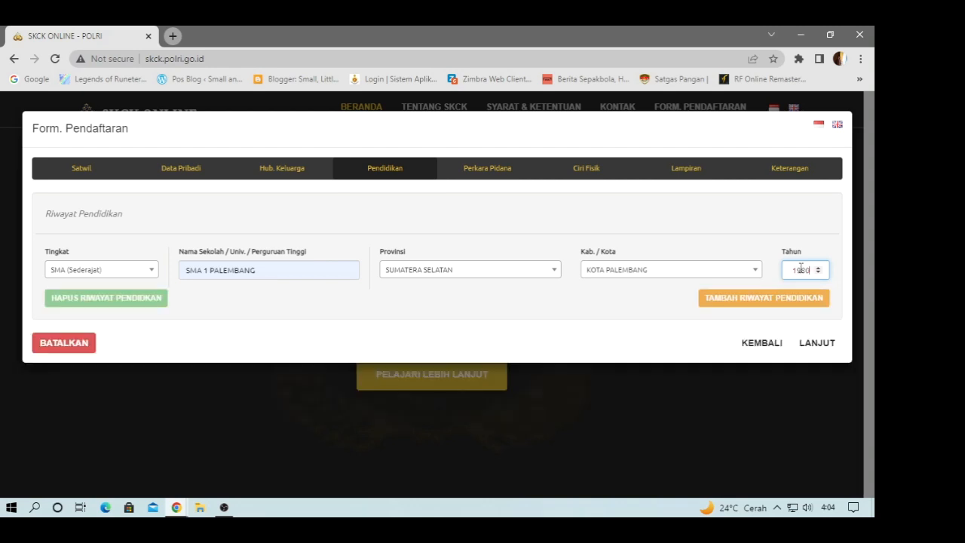
left_click(822, 345)
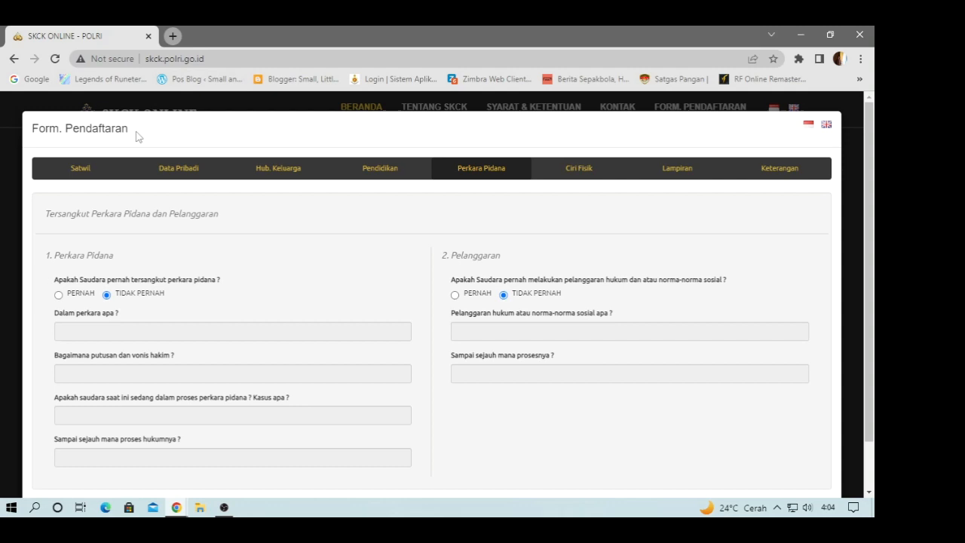
scroll(258, 279, "down", 1)
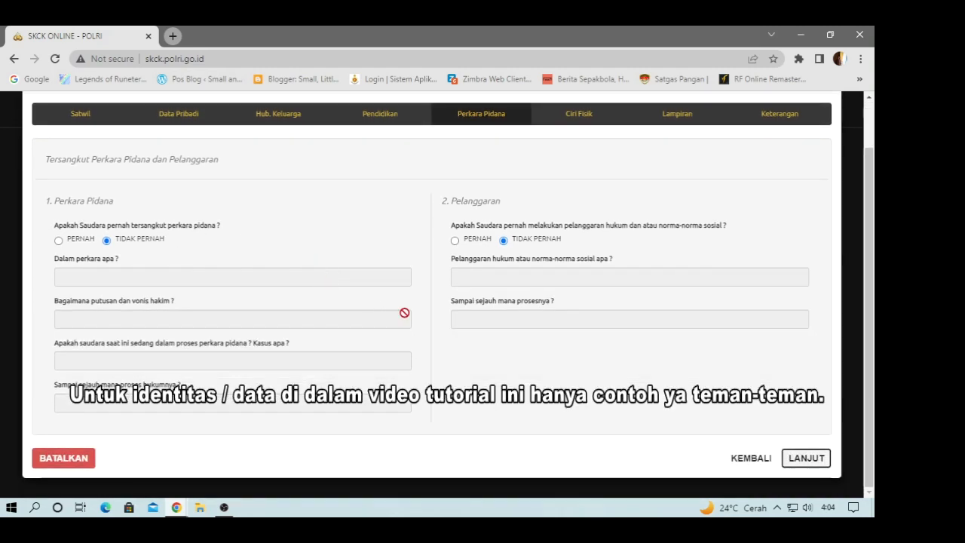
left_click(808, 458)
- Under Ciri Fisik, set the body height to 170 cm and the weight to 60 kg
left_click(114, 216)
left_click(406, 217)
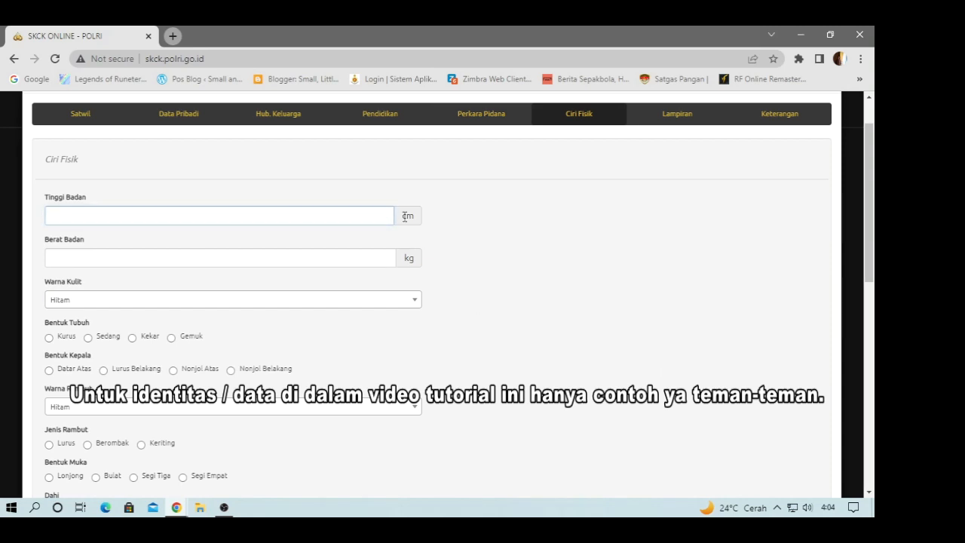
left_click(361, 216)
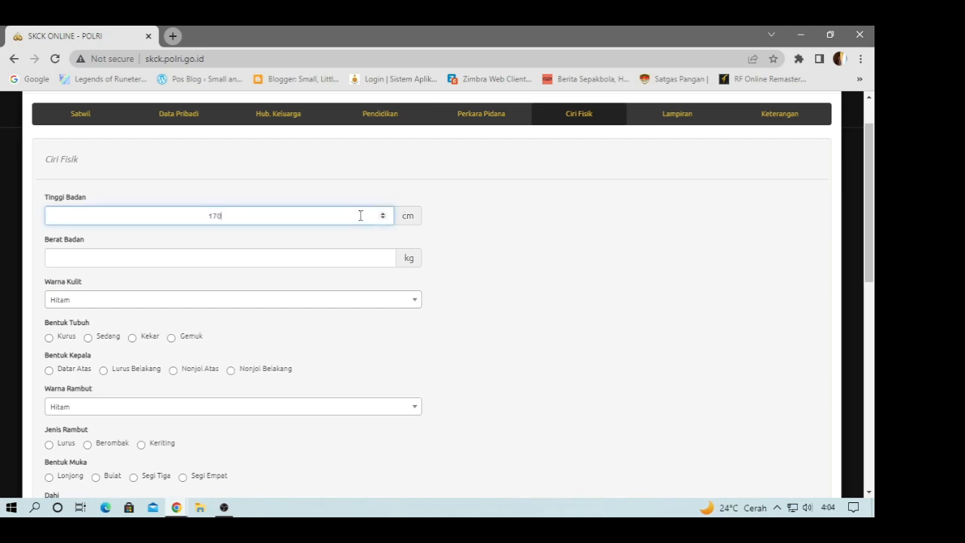
left_click(325, 257)
type("60")
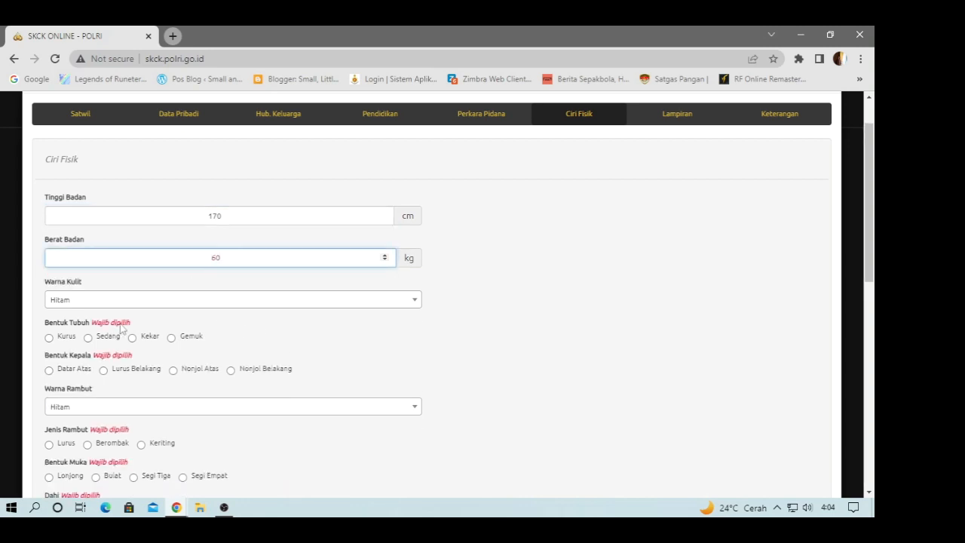
- Choose body shape Kurus, head shape Datar Atas, hair type Lurus, face shape Lonjong, forehead Lengkung and eye colour Hitam
left_click(65, 337)
left_click(64, 370)
scroll(64, 371, "down", 2)
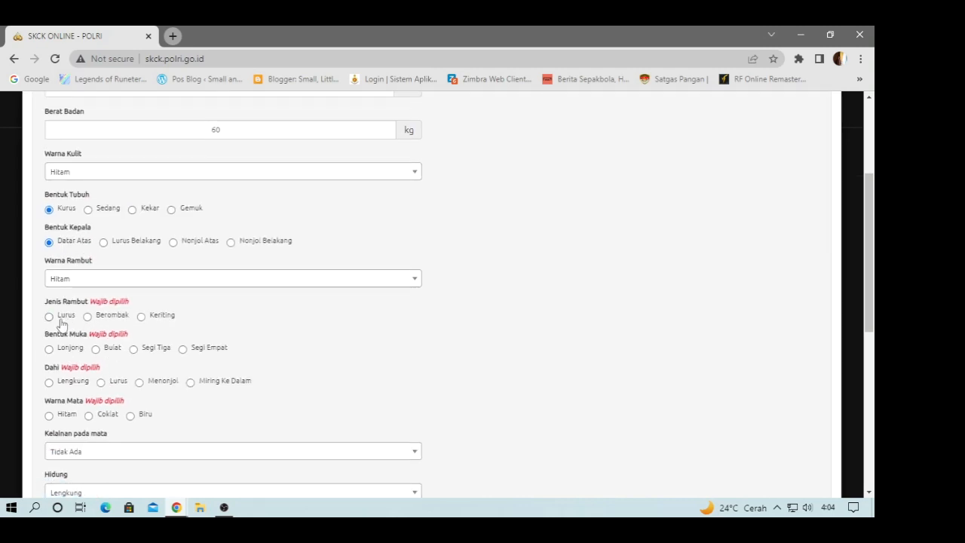
left_click(60, 318)
left_click(64, 353)
left_click(67, 386)
left_click(73, 422)
- Choose lips Sedang/Biasa, chin Tajam and ears Bulat, and continue to the Lampiran section with the optional fields left empty
scroll(73, 423, "down", 2)
scroll(76, 327, "down", 2)
left_click(57, 275)
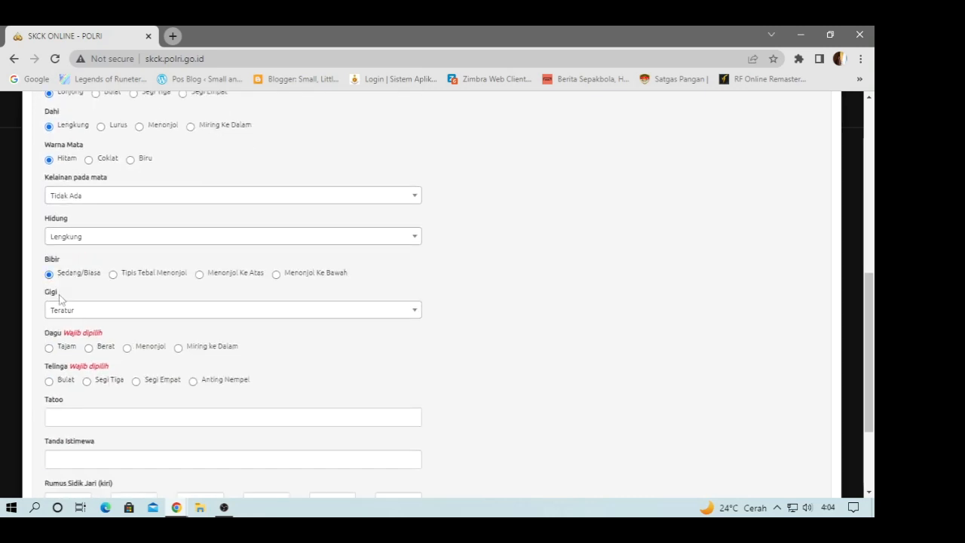
left_click(59, 381)
left_click(60, 348)
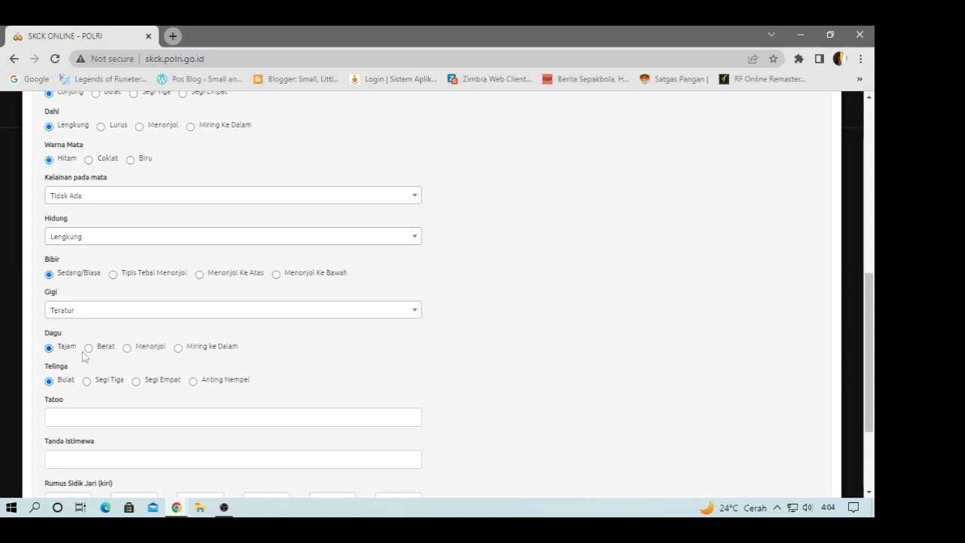
scroll(58, 324, "down", 2)
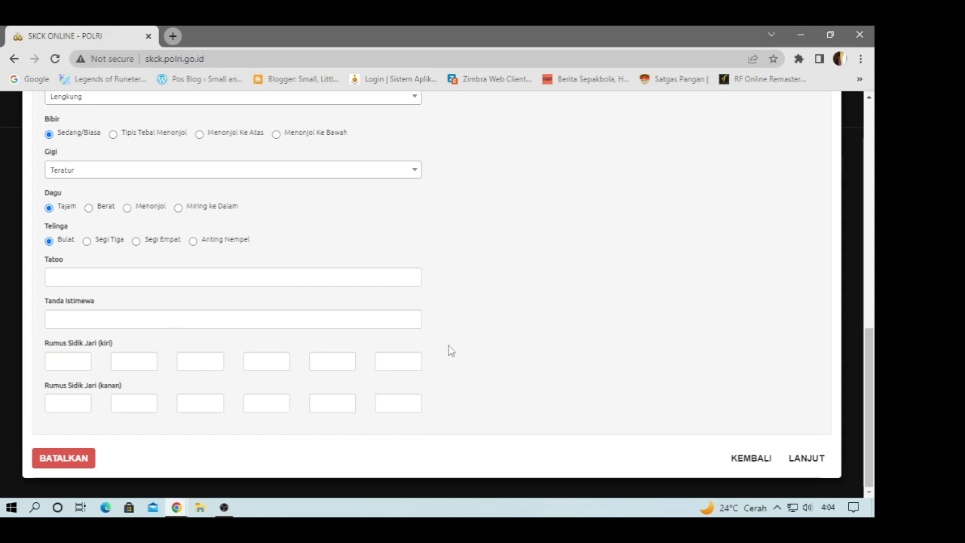
left_click(805, 459)
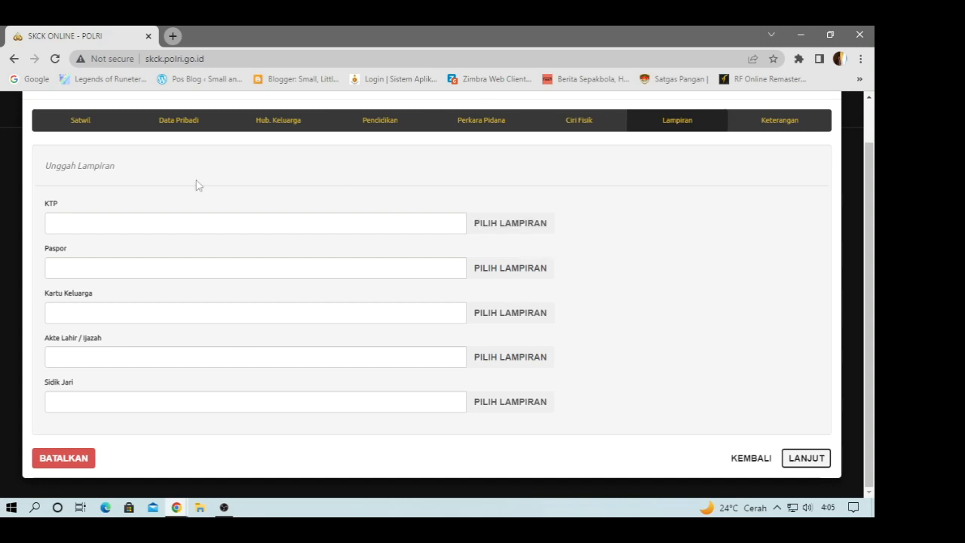
- Attach A.png from Downloads as the KTP document and continue to the Keterangan section
left_click(483, 222)
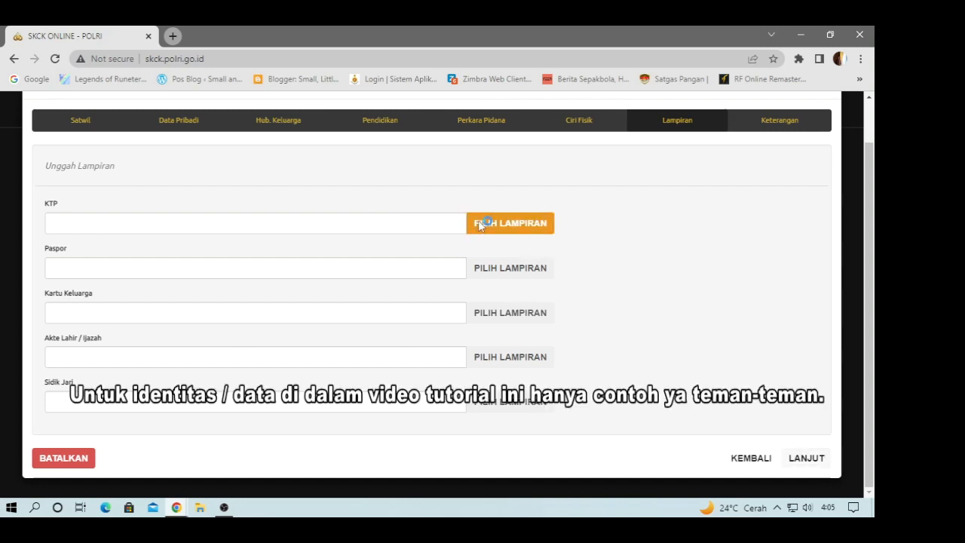
left_click(288, 217)
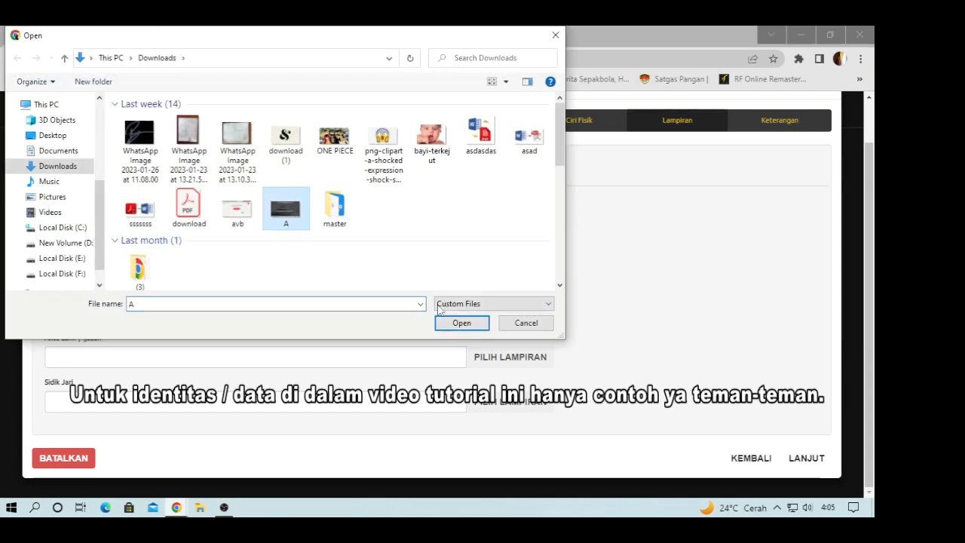
left_click(460, 323)
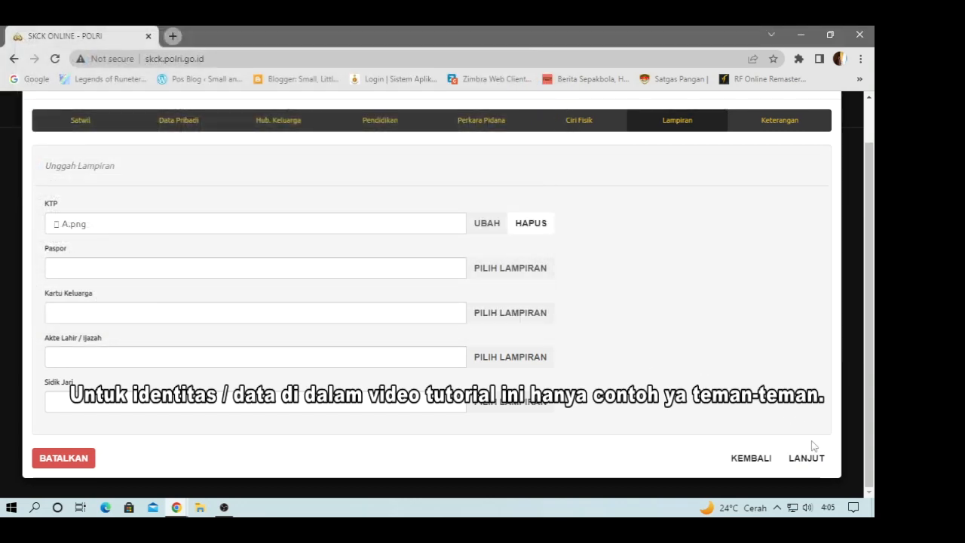
left_click(808, 460)
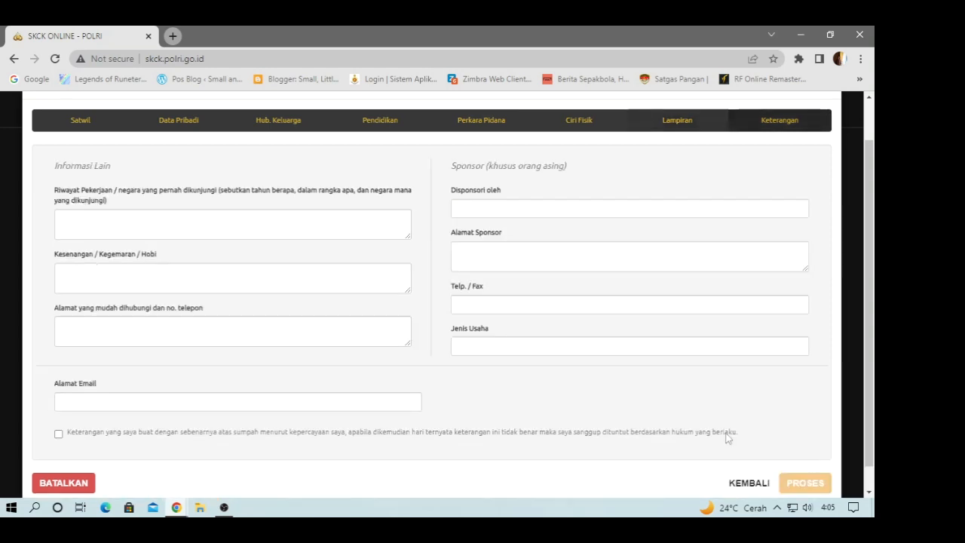
- Accept the declaration that the information is true and enter OLAH RAGA as the hobby
scroll(317, 255, "down", 2)
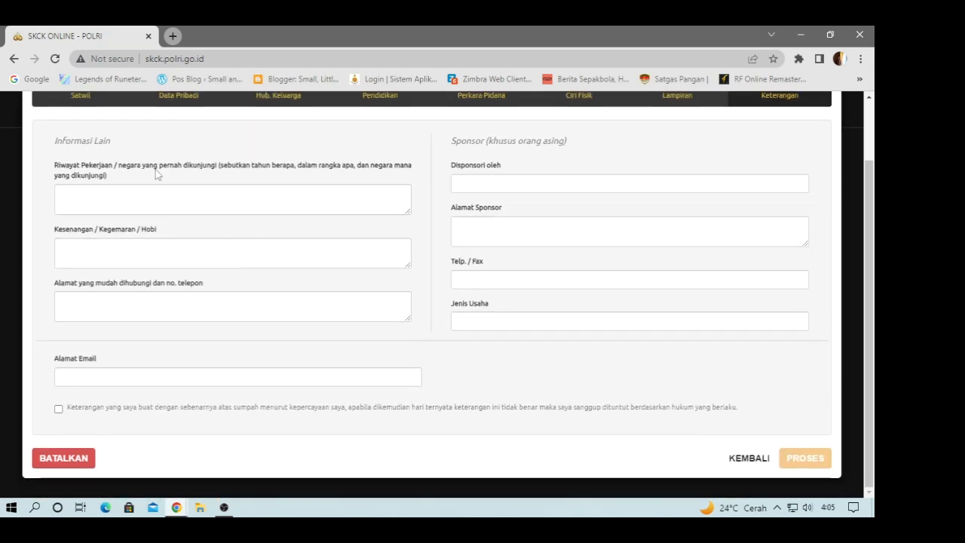
left_click(59, 409)
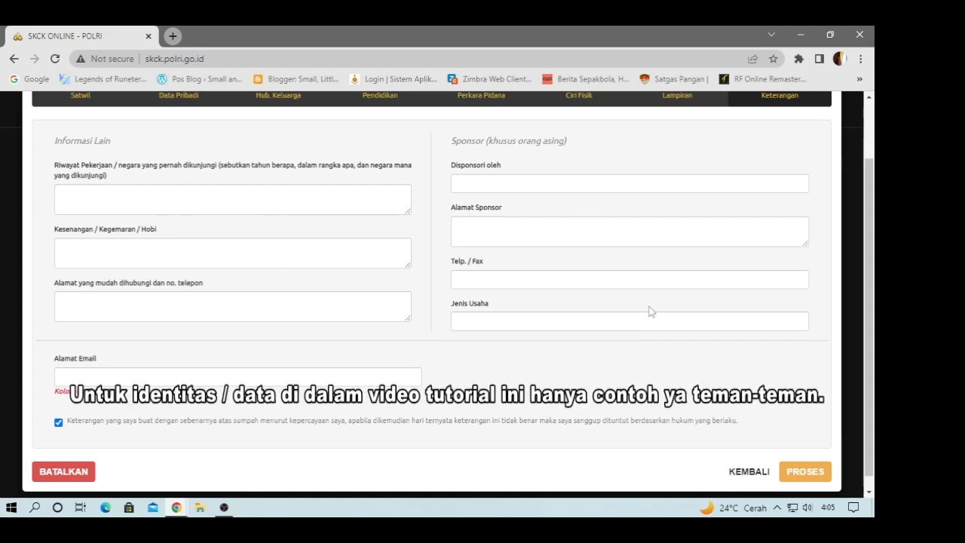
left_click(163, 202)
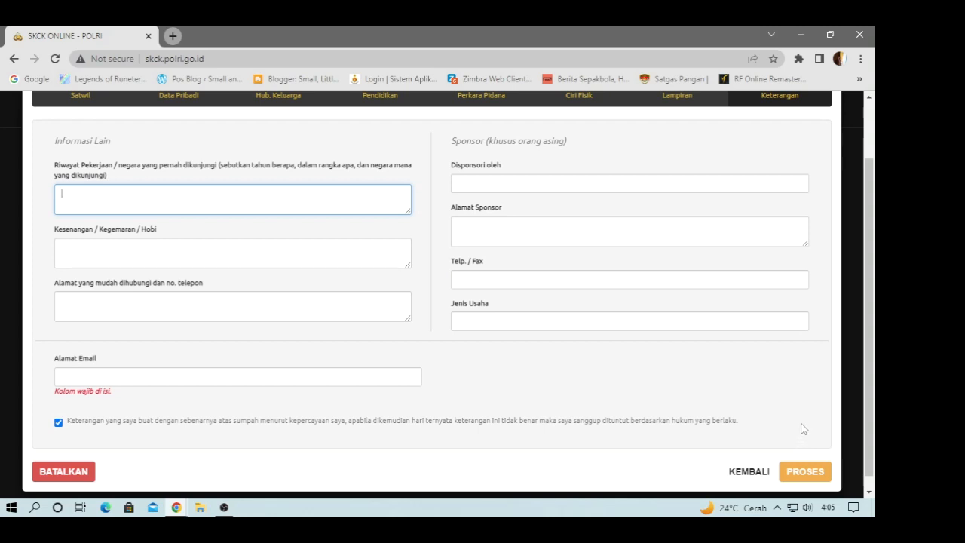
left_click(171, 255)
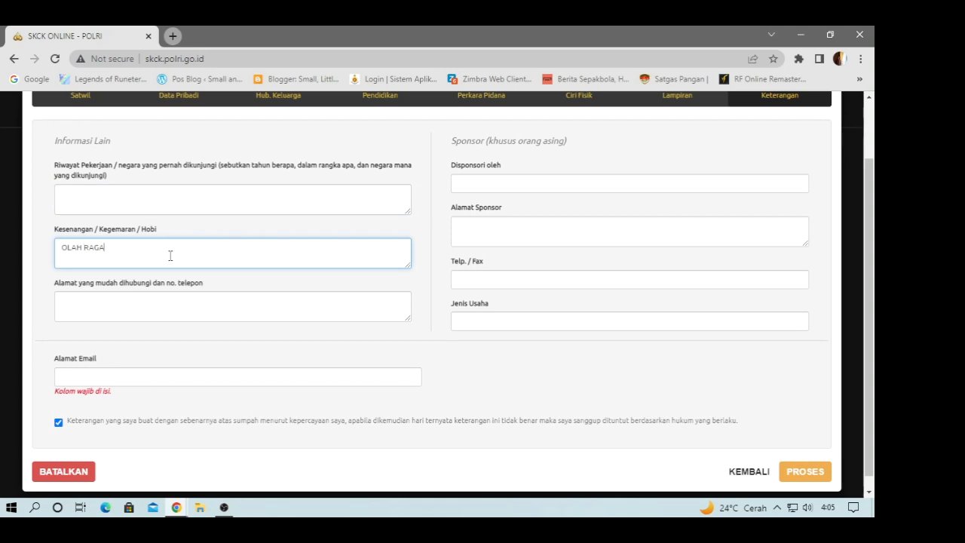
- Fill in the reachable contact address and enter "-" for the employment and visited-countries history
left_click(150, 195)
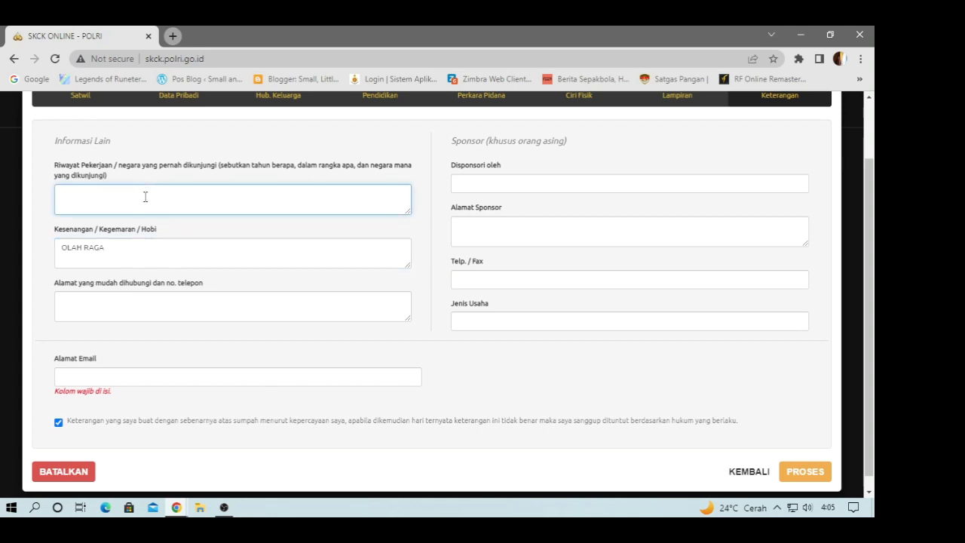
left_click(119, 302)
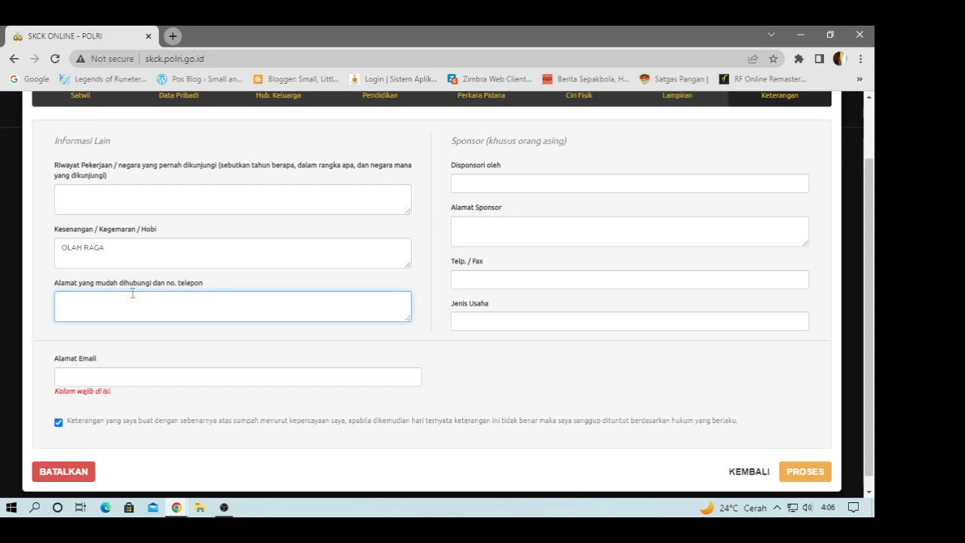
type("LEMBANG")
left_click(111, 206)
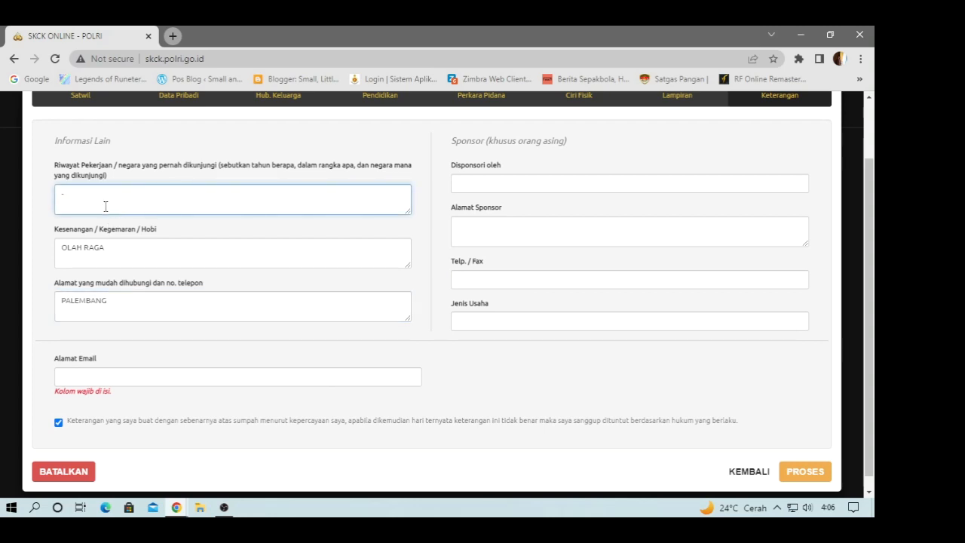
- Fill in the applicant's e-mail address and submit the registration for processing
left_click(150, 377)
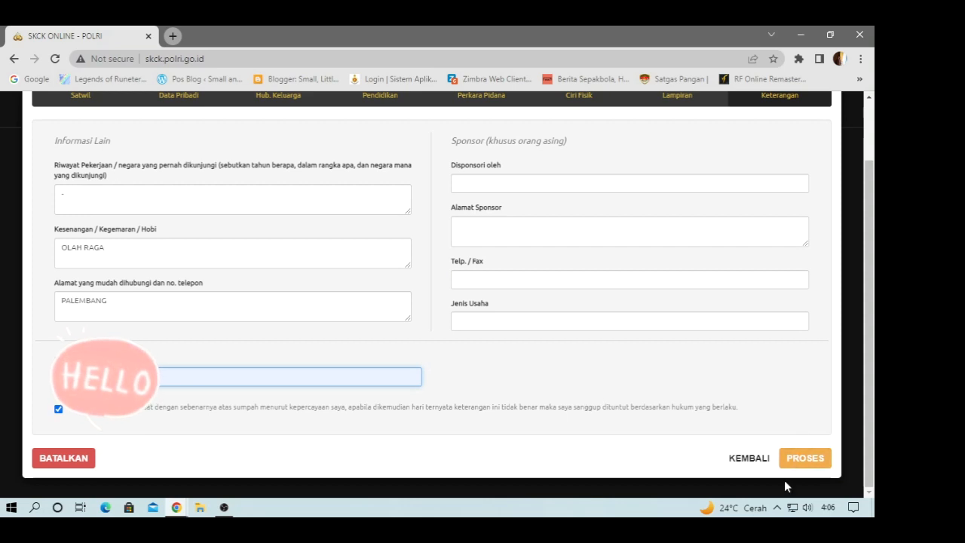
left_click(806, 460)
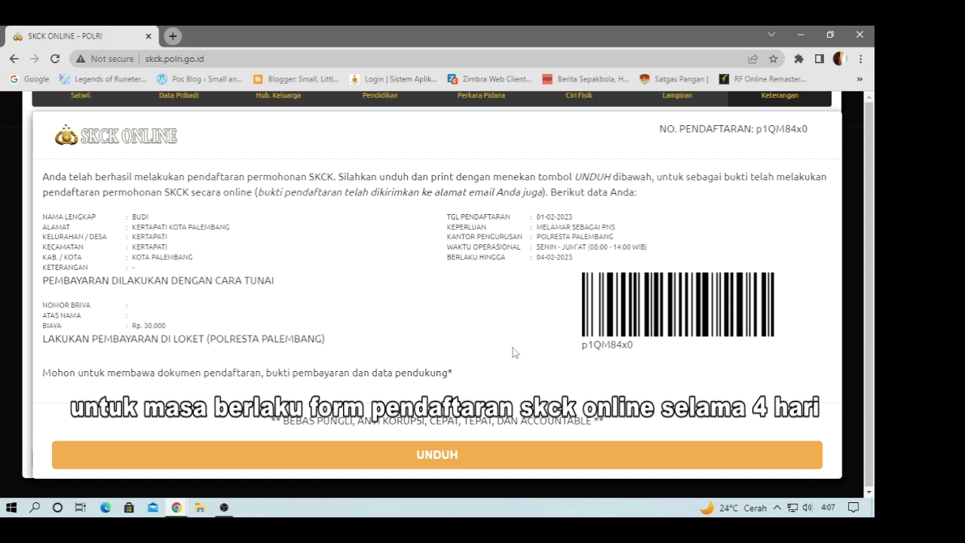
- Download the SKCK registration proof as a PDF and open it to review its contents
left_click(469, 455)
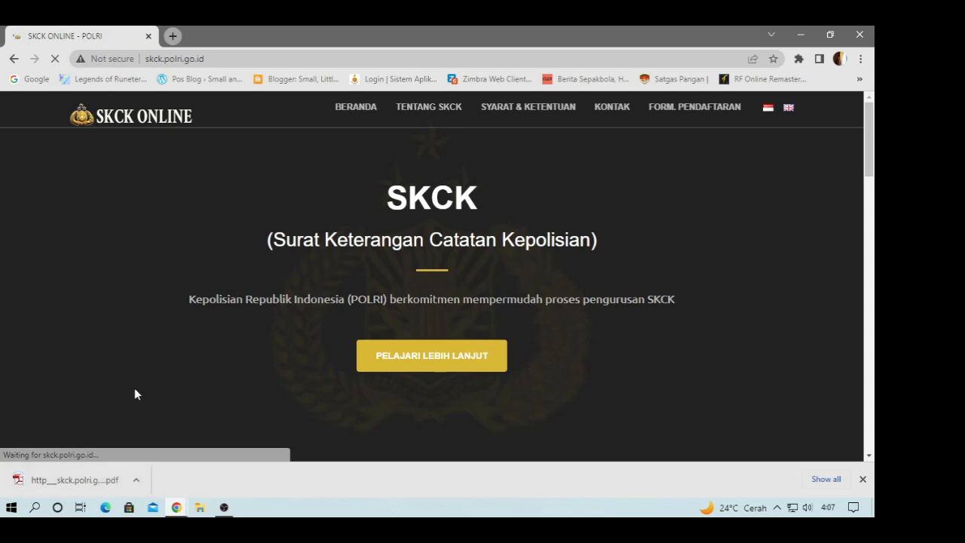
left_click(96, 486)
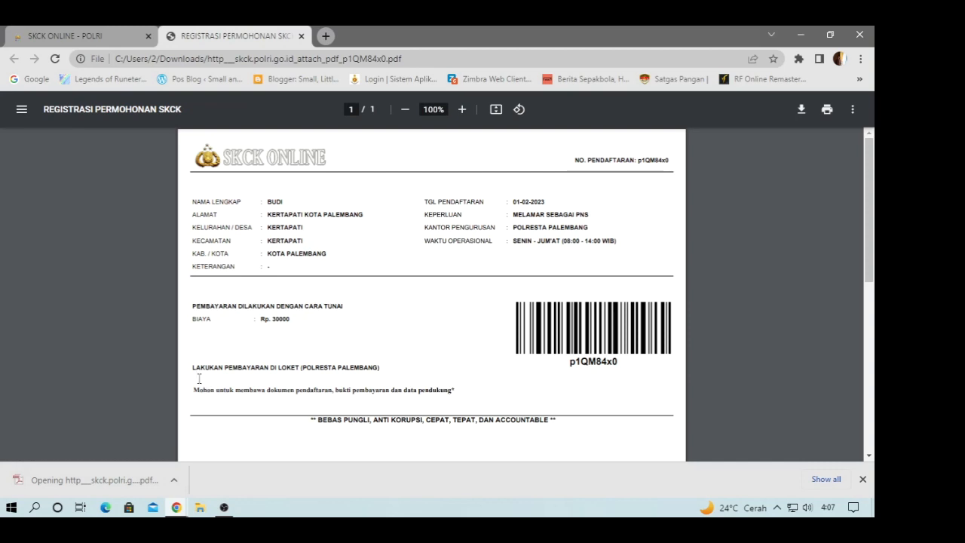
scroll(256, 272, "down", 2)
scroll(272, 266, "up", 2)
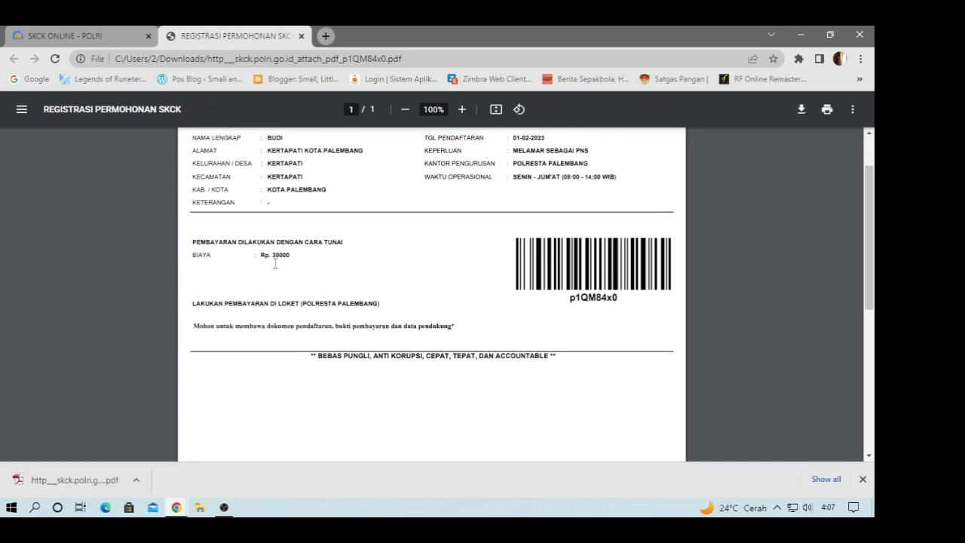